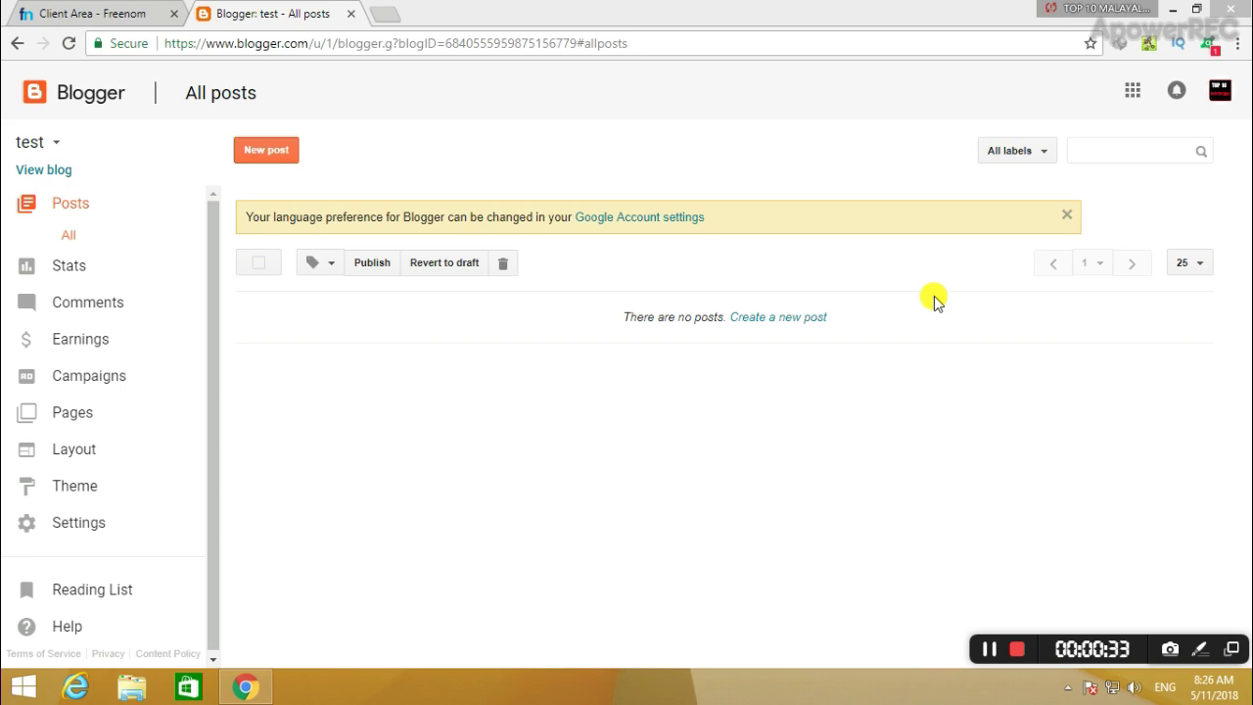
Copy the domain name top10malayalamtech.tk from Freenom's My Domains list.
{"action": "left_click", "coordinate": [115, 8]}
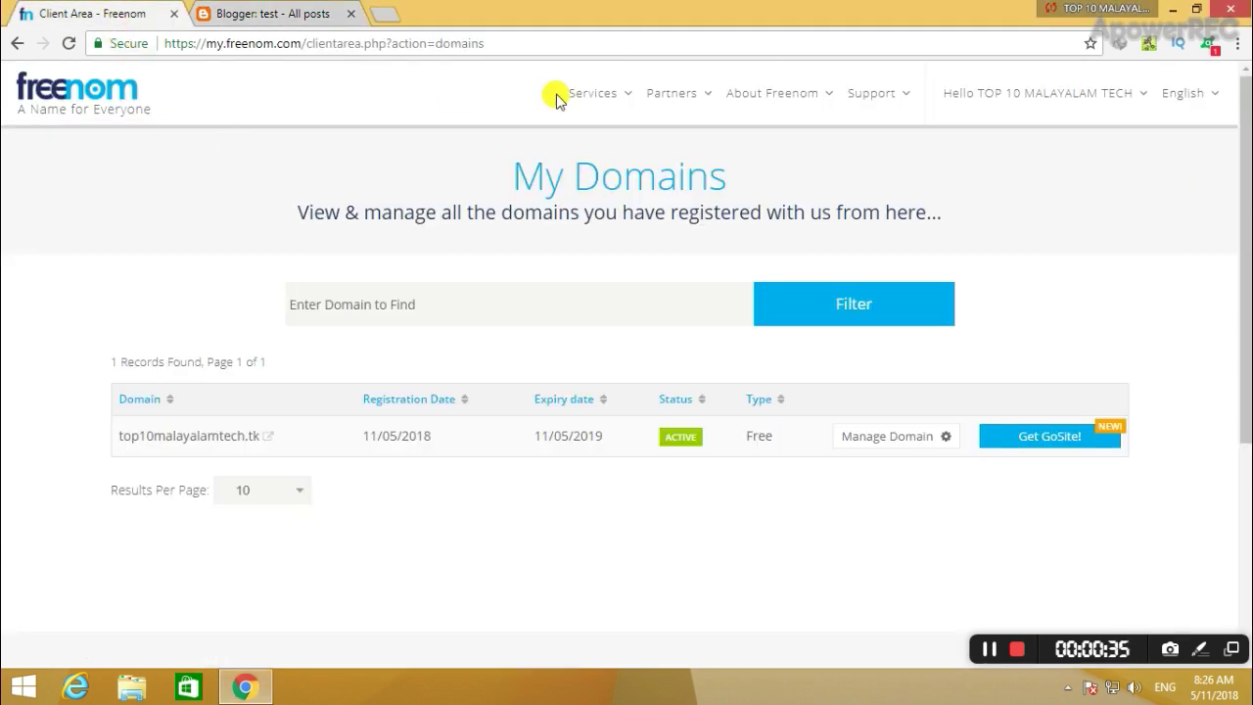
{"action": "mouse_move", "coordinate": [615, 98]}
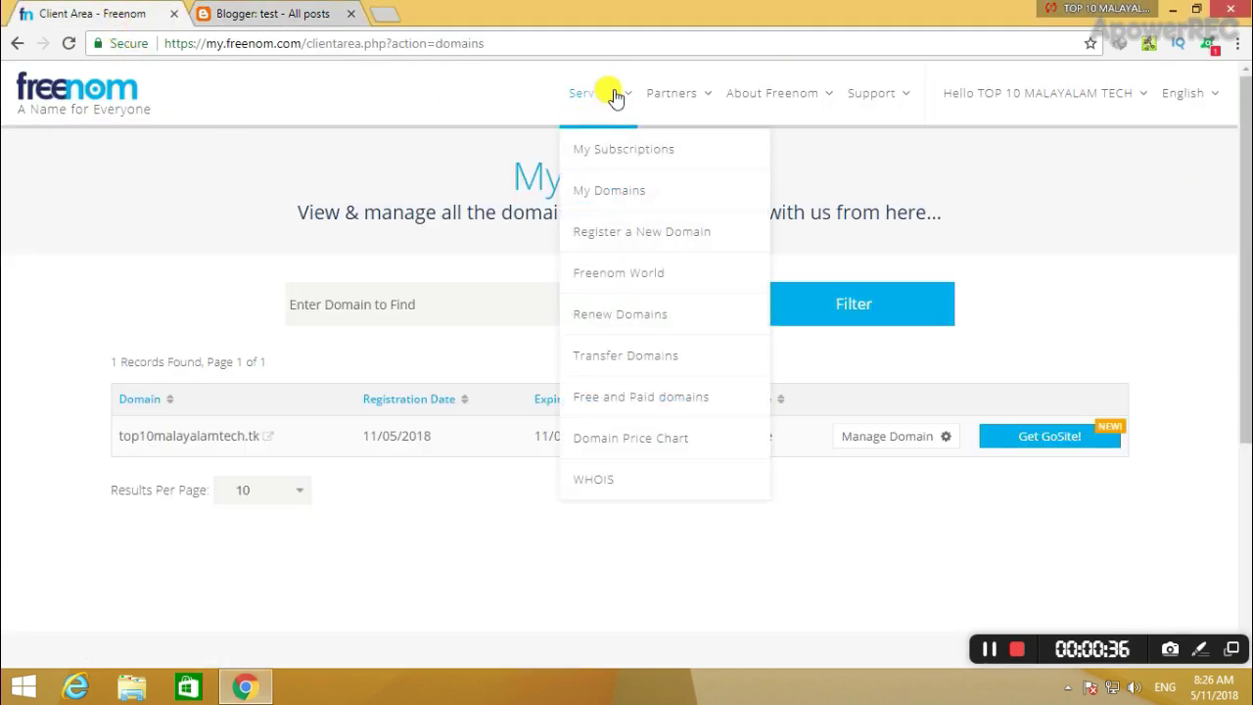
{"action": "left_click", "coordinate": [587, 203]}
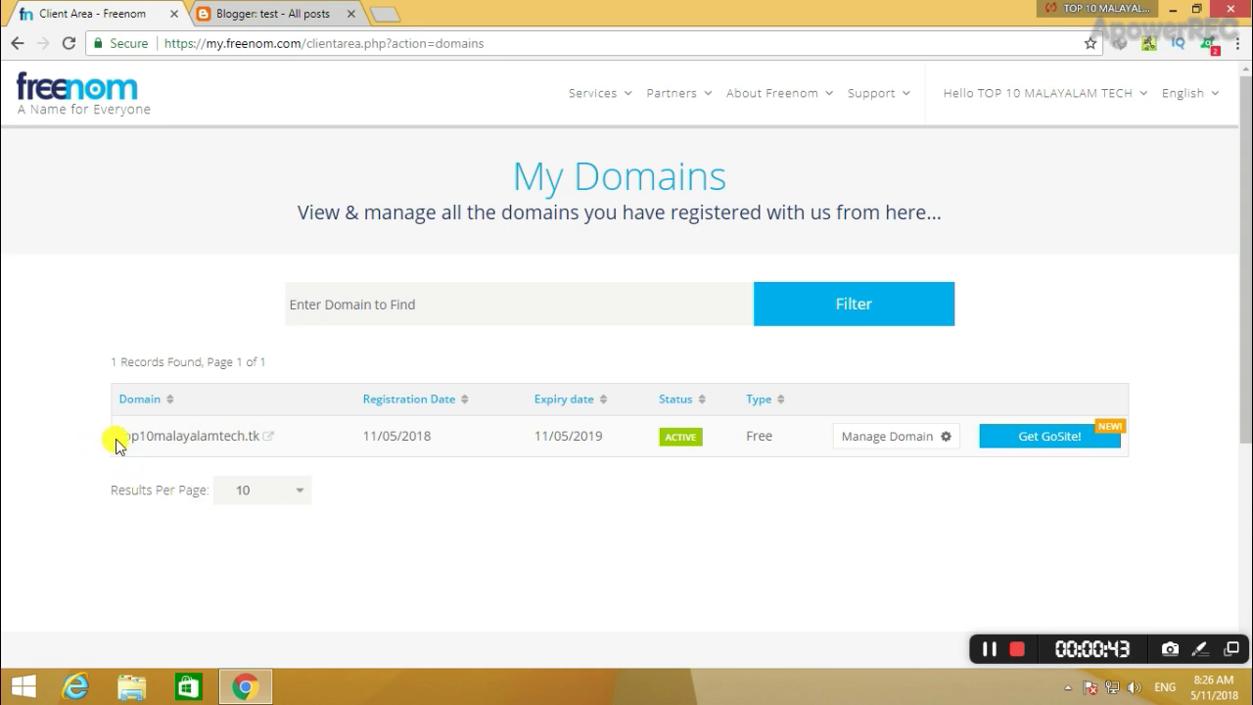
{"action": "left_click_drag", "start_coordinate": [114, 434], "coordinate": [254, 431]}
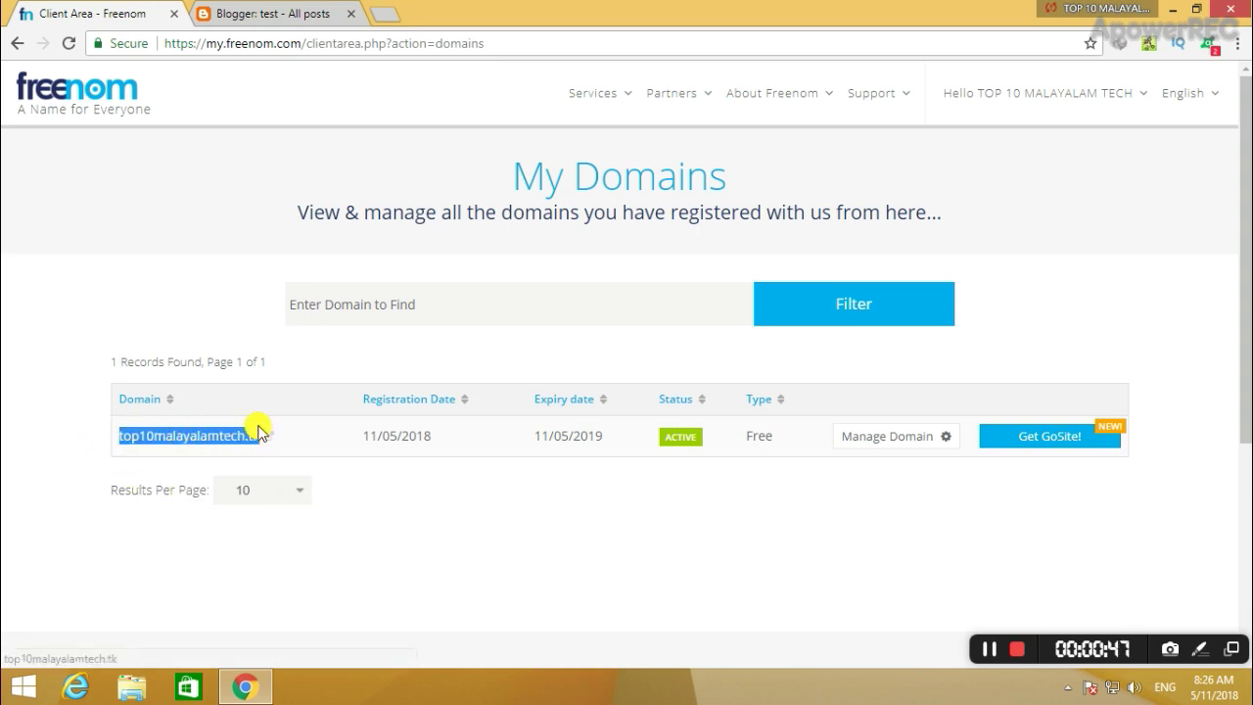
{"action": "right_click", "coordinate": [240, 437]}
{"action": "left_click", "coordinate": [272, 566]}
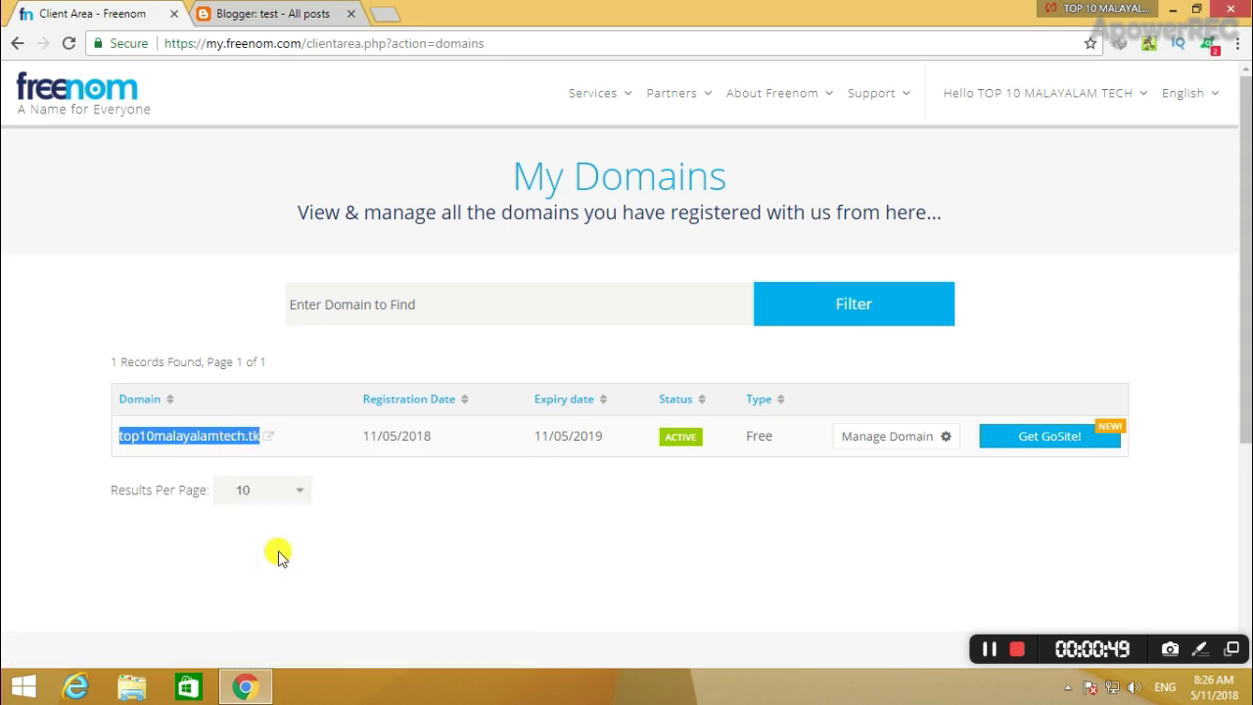
Paste top10malayalamtech.tk into the third-party URL field in Blogger's Basic settings.
{"action": "left_click", "coordinate": [257, 13]}
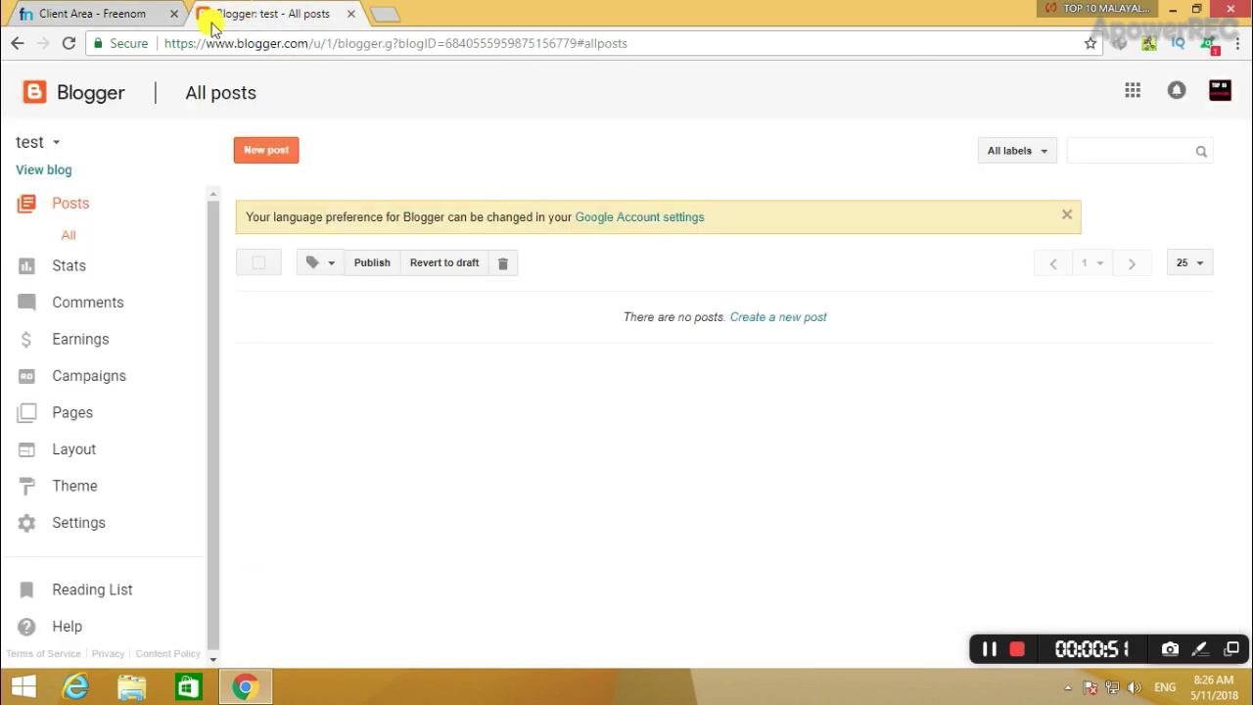
{"action": "left_click", "coordinate": [84, 522]}
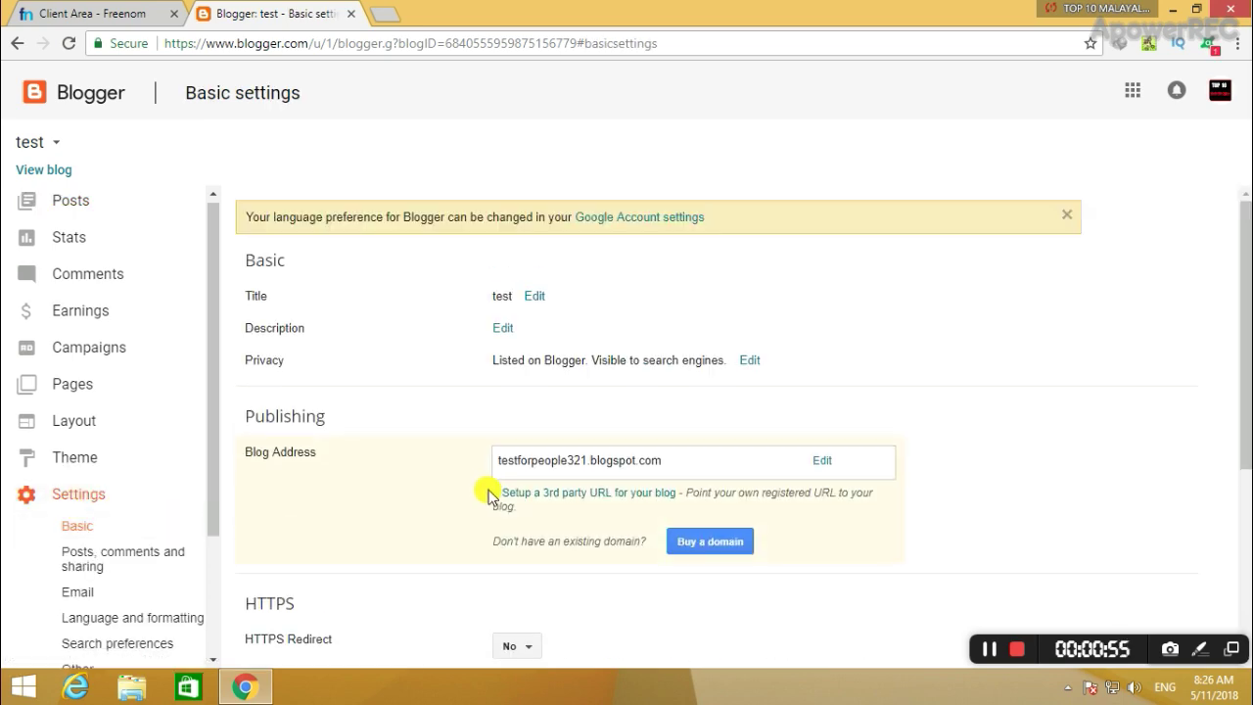
{"action": "left_click", "coordinate": [566, 495]}
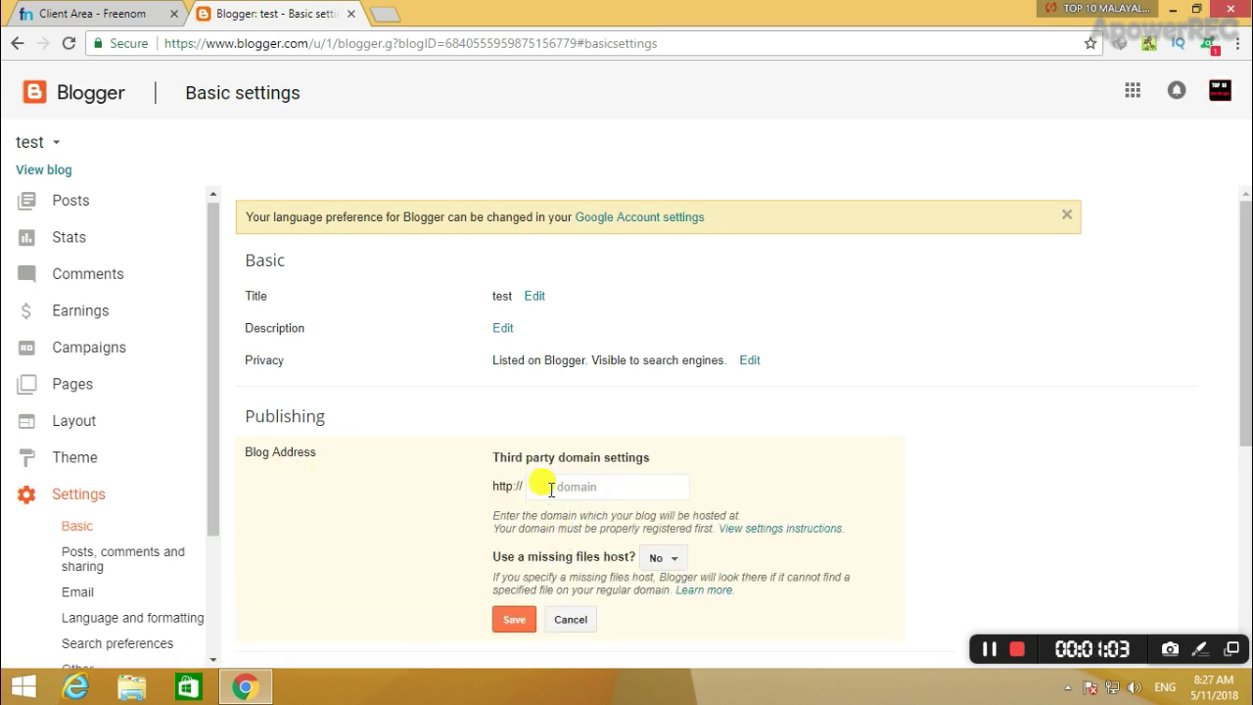
{"action": "left_click", "coordinate": [551, 487]}
{"action": "right_click", "coordinate": [550, 489]}
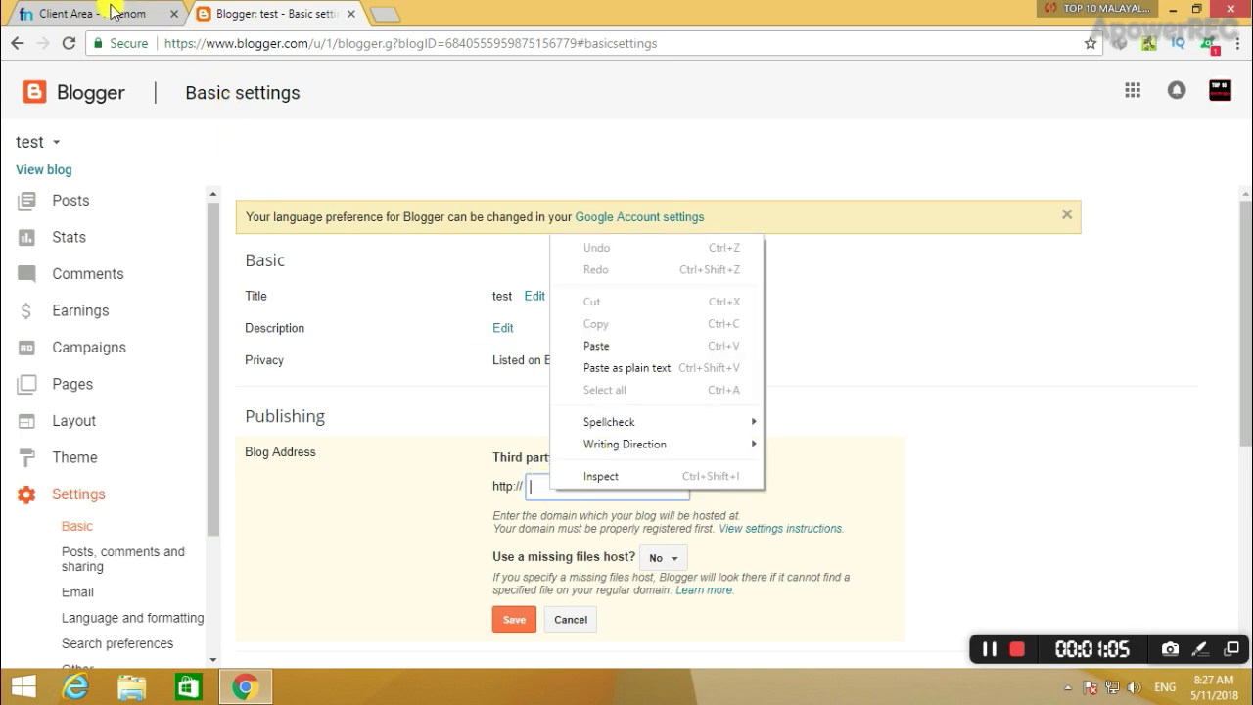
{"action": "left_click", "coordinate": [579, 346]}
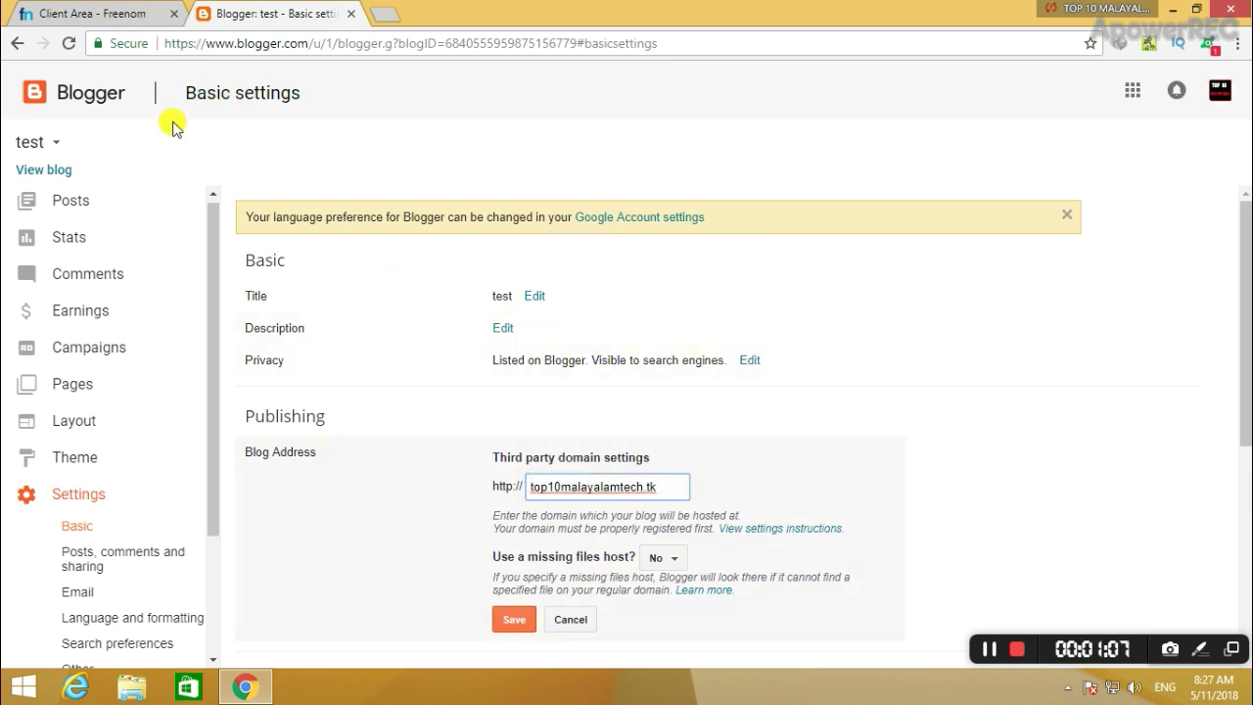
{"action": "scroll", "coordinate": [607, 566], "scroll_direction": "down", "scroll_amount": 1}
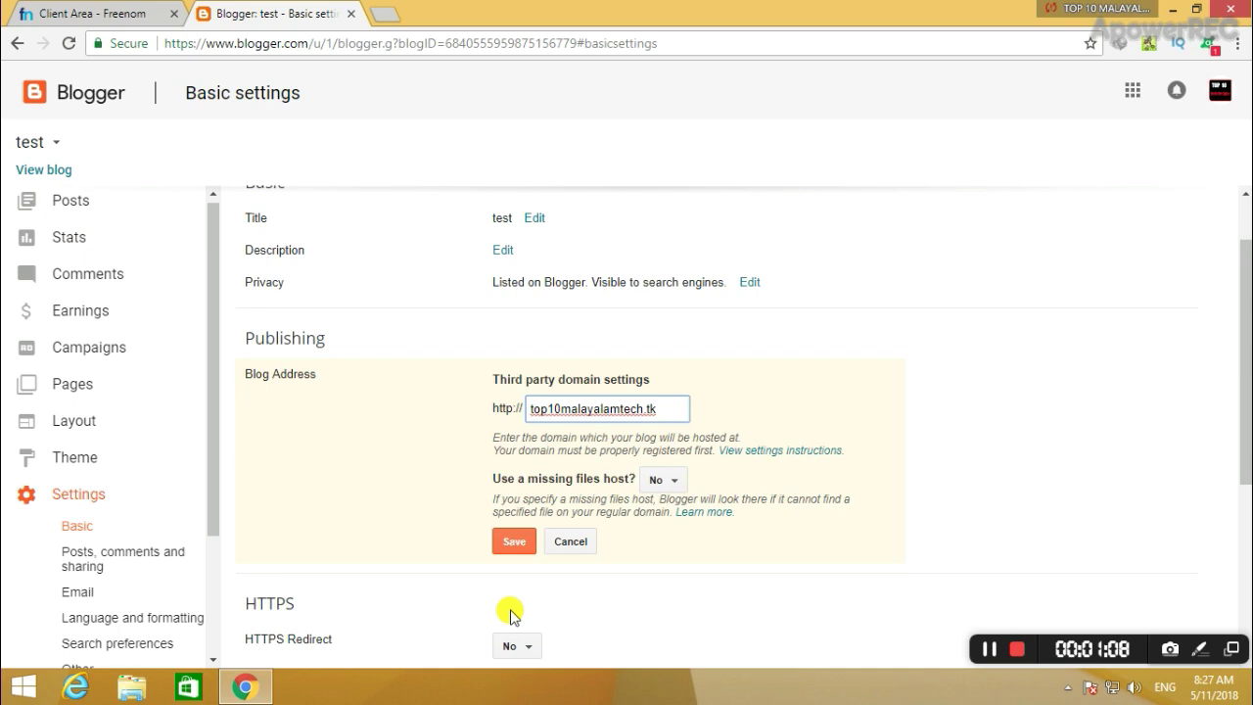
{"action": "left_click", "coordinate": [510, 534]}
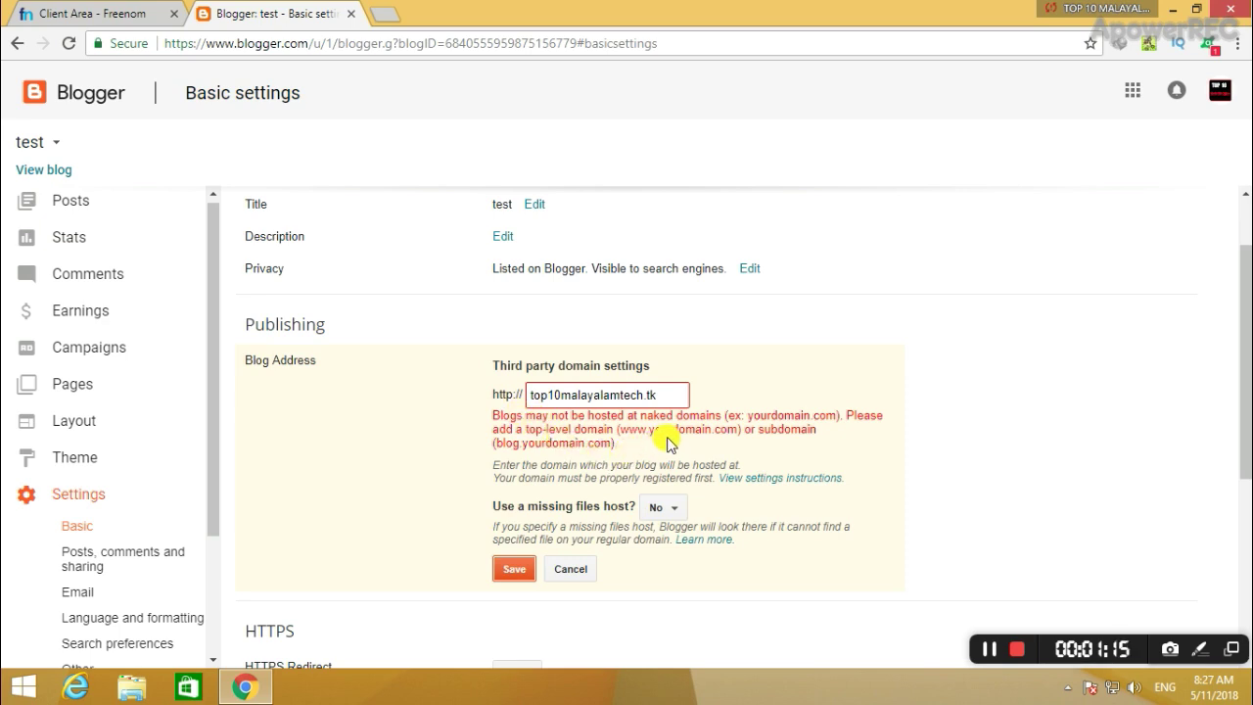
{"action": "left_click", "coordinate": [529, 395]}
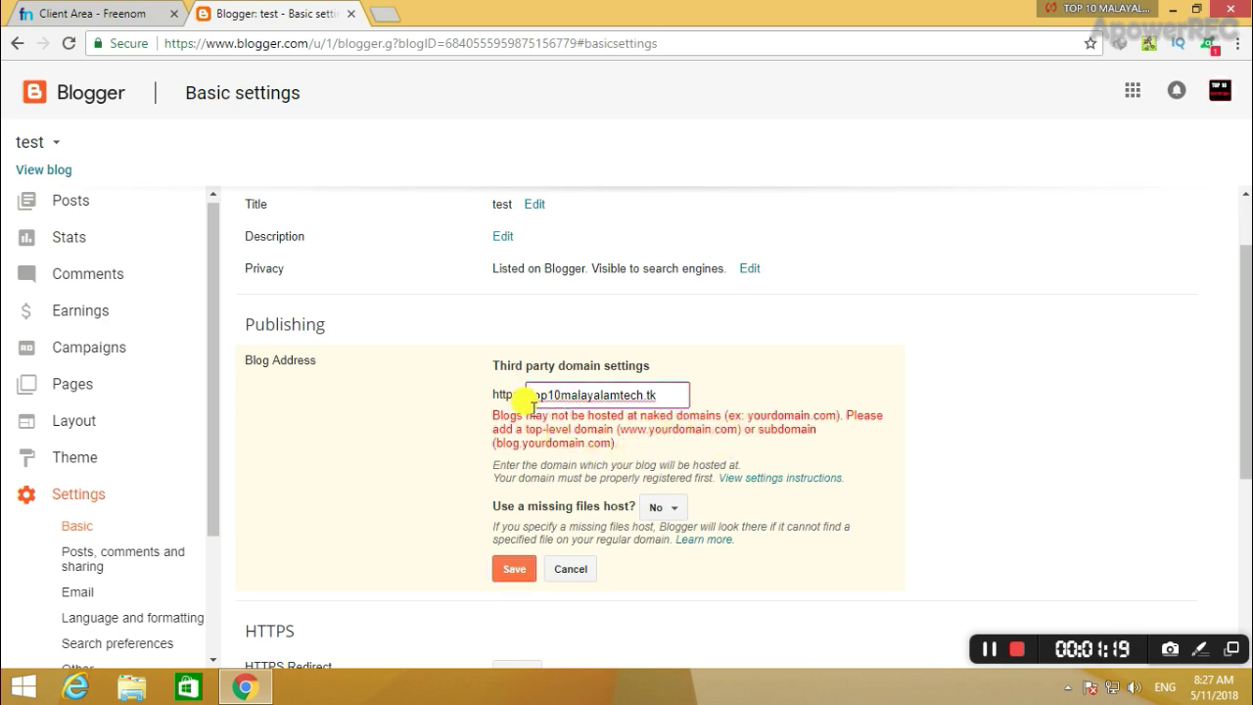
{"action": "type", "text": "www"}
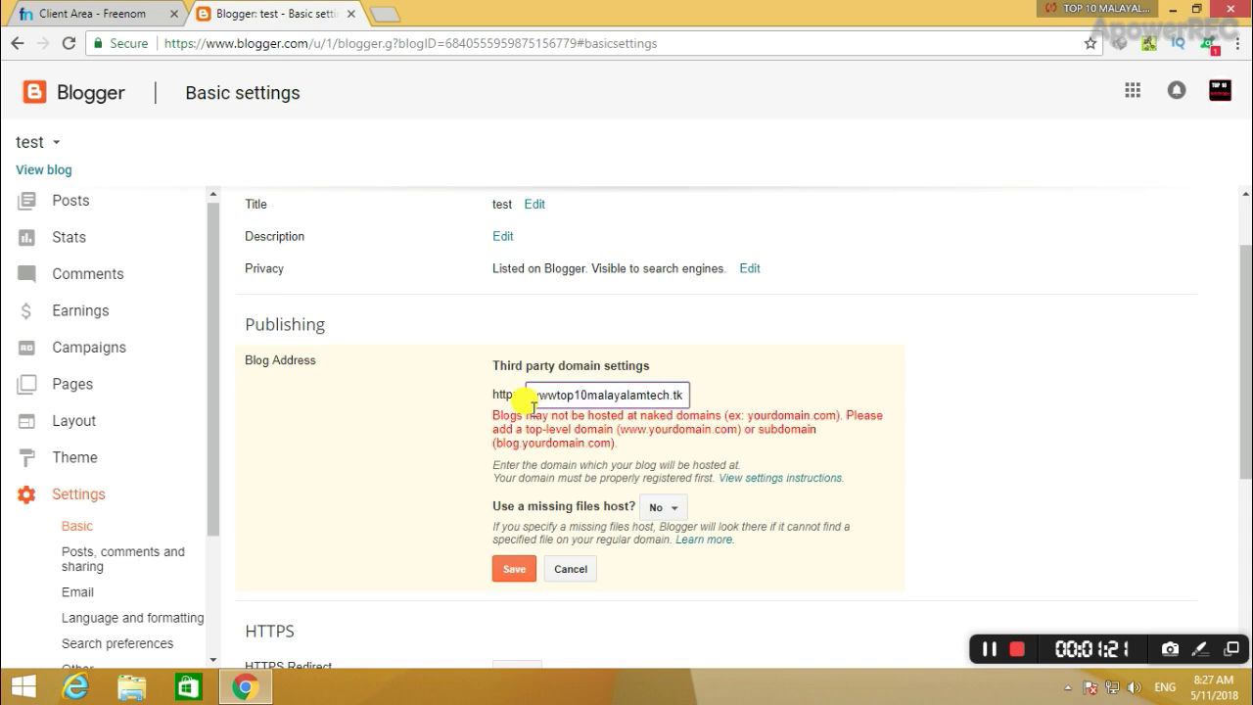
{"action": "type", "text": "."}
{"action": "left_click", "coordinate": [517, 570]}
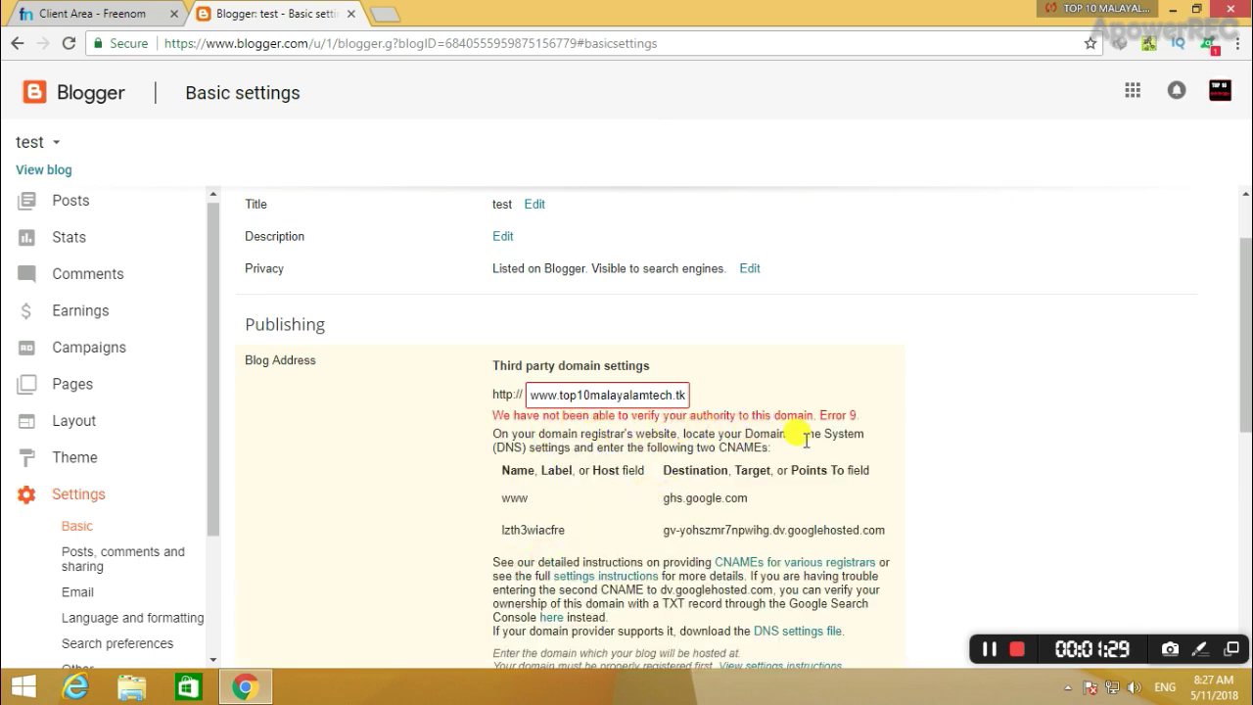
{"action": "scroll", "coordinate": [788, 440], "scroll_direction": "down", "scroll_amount": 2}
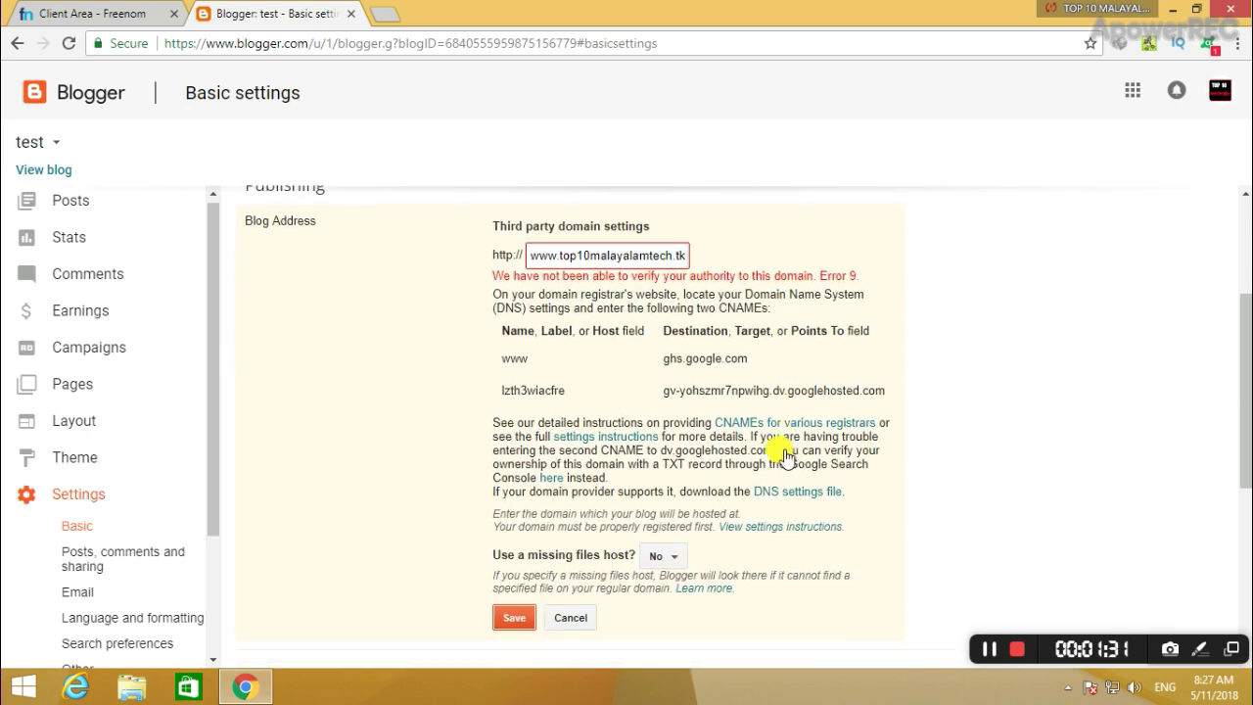
{"action": "scroll", "coordinate": [456, 287], "scroll_direction": "up", "scroll_amount": 2}
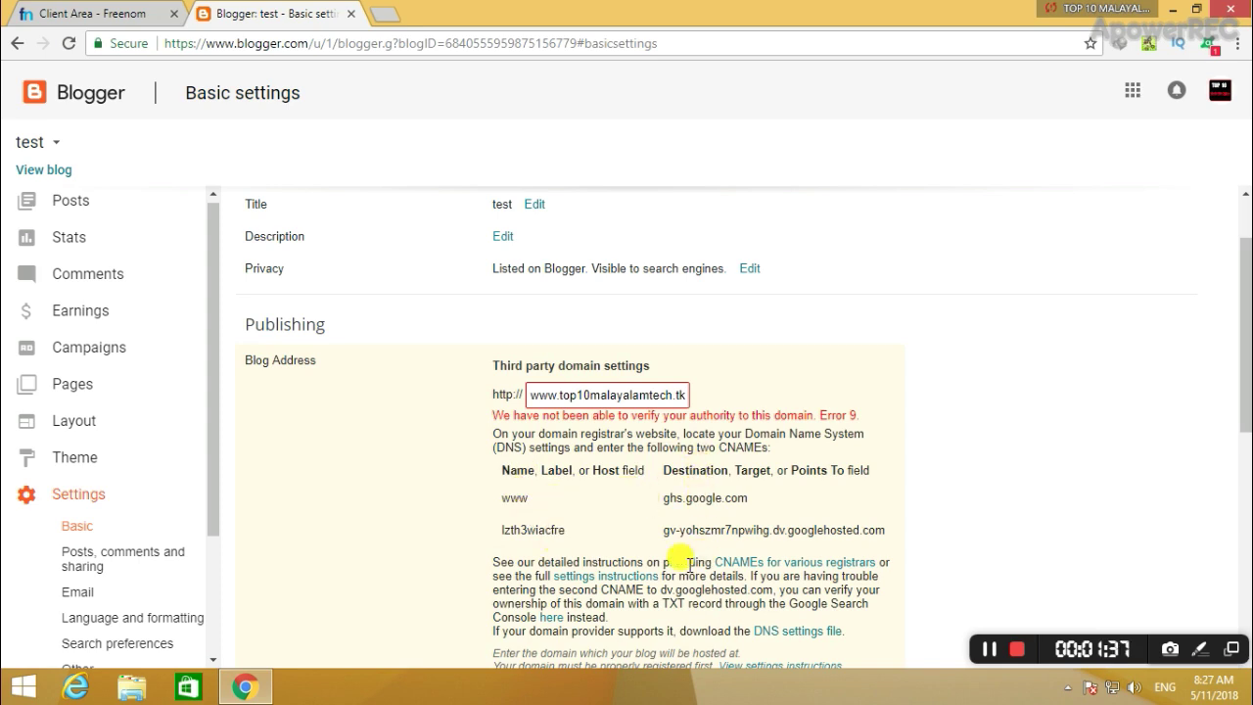
Open the Freenom DNS management page for top10malayalamtech.tk.
{"action": "left_click", "coordinate": [67, 14]}
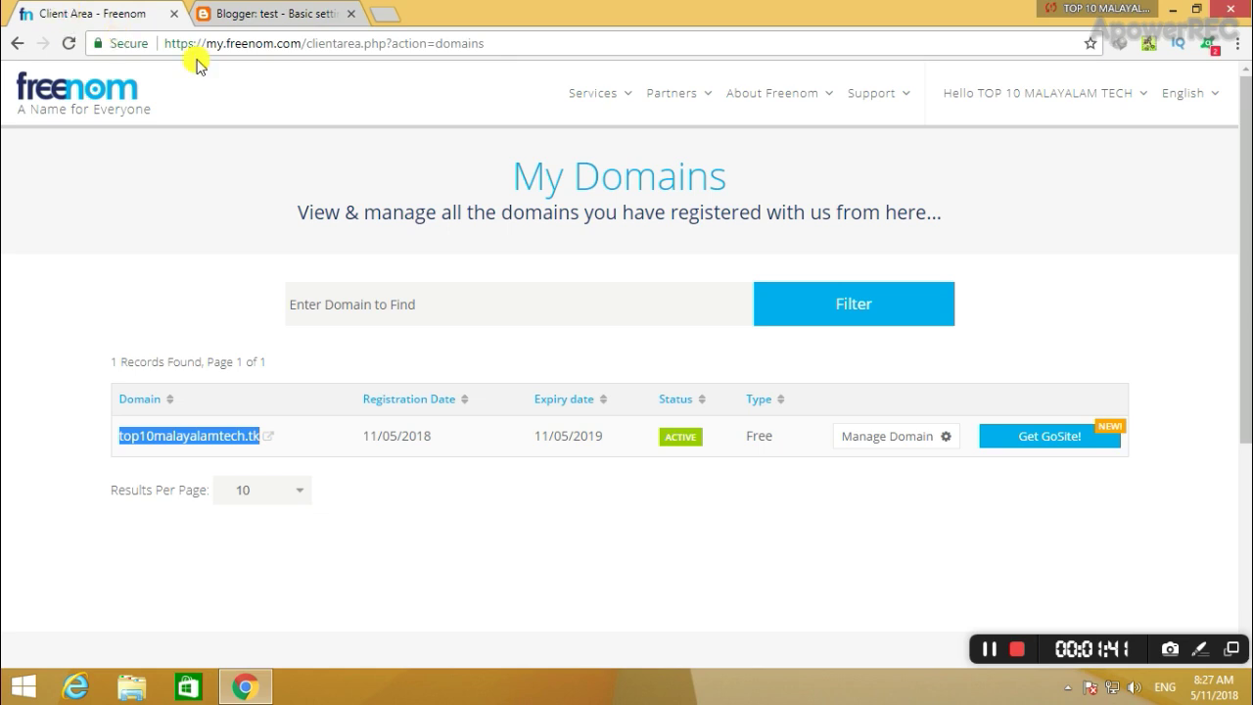
{"action": "left_click", "coordinate": [911, 446]}
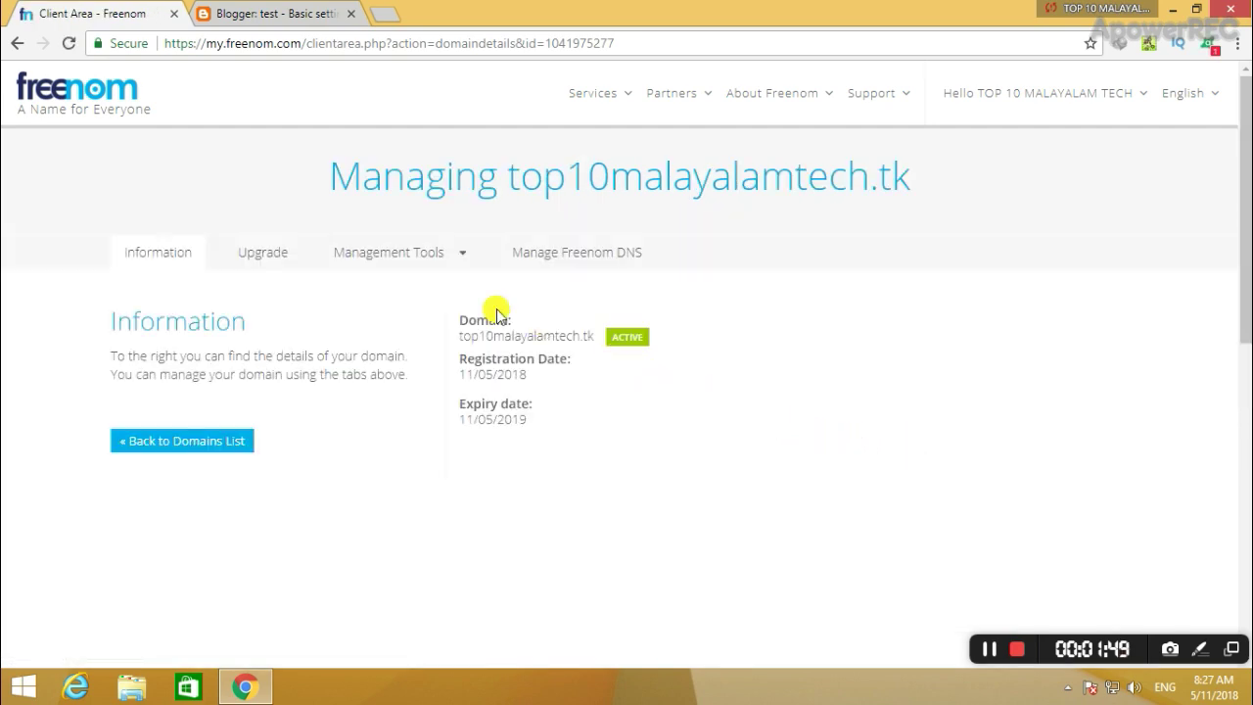
{"action": "left_click", "coordinate": [582, 254]}
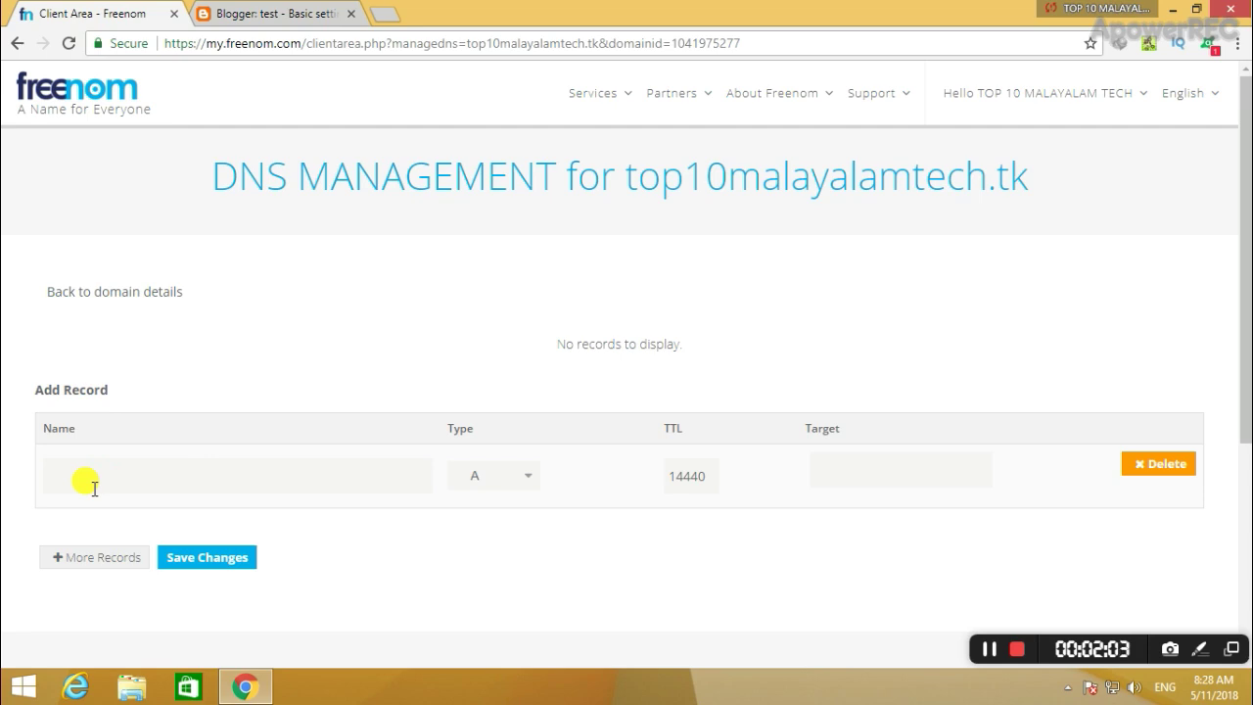
Copy the host name www from Blogger's CNAME list into Freenom's new record Name.
{"action": "left_click", "coordinate": [242, 14]}
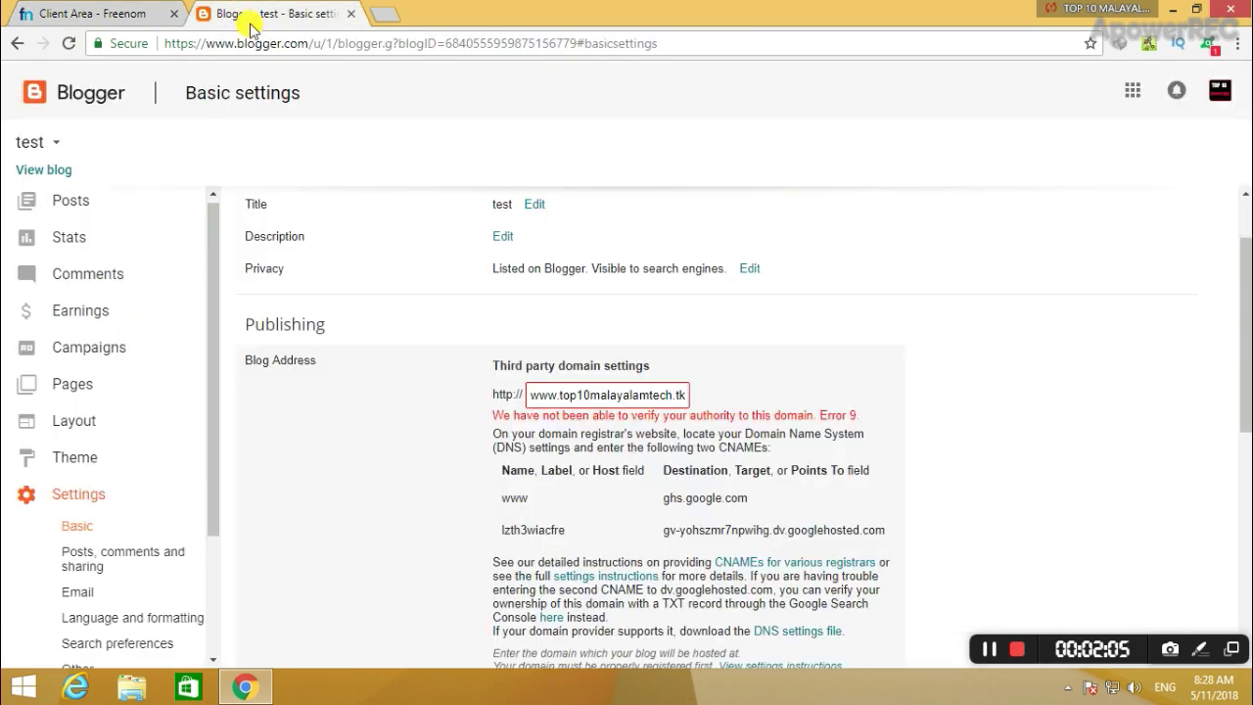
{"action": "scroll", "coordinate": [480, 411], "scroll_direction": "down", "scroll_amount": 1}
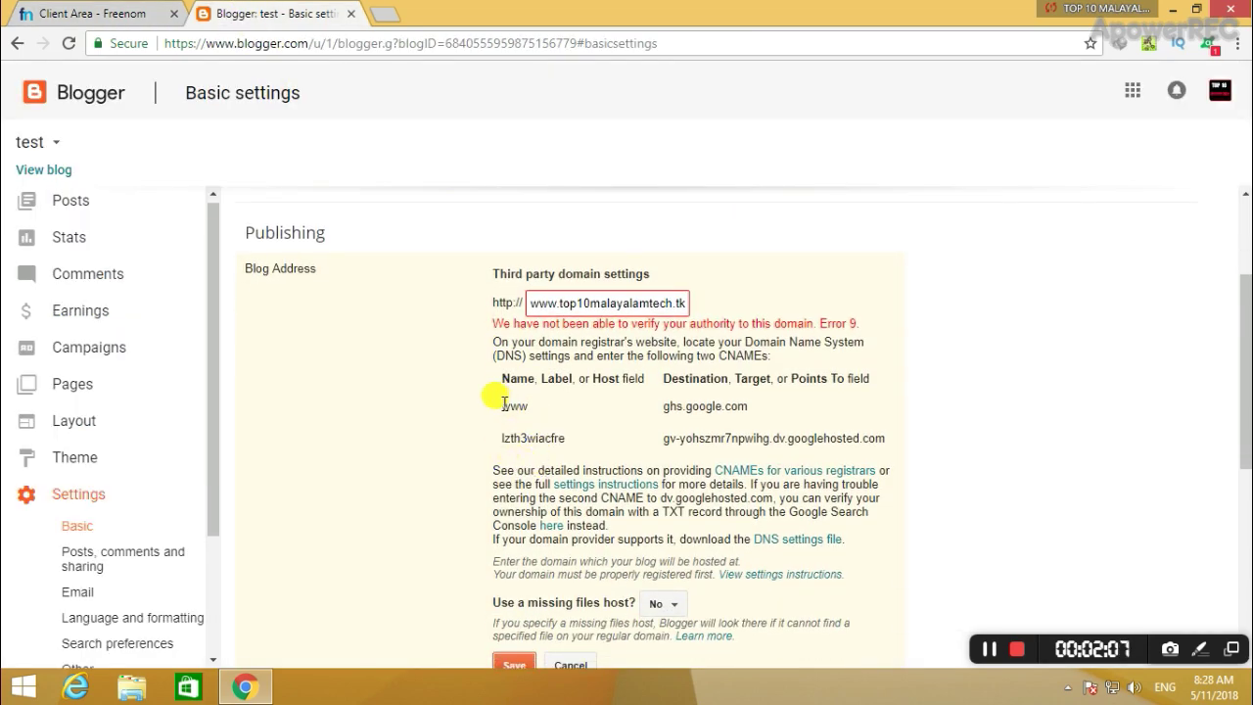
{"action": "left_click_drag", "start_coordinate": [504, 403], "coordinate": [530, 405]}
{"action": "right_click", "coordinate": [527, 410]}
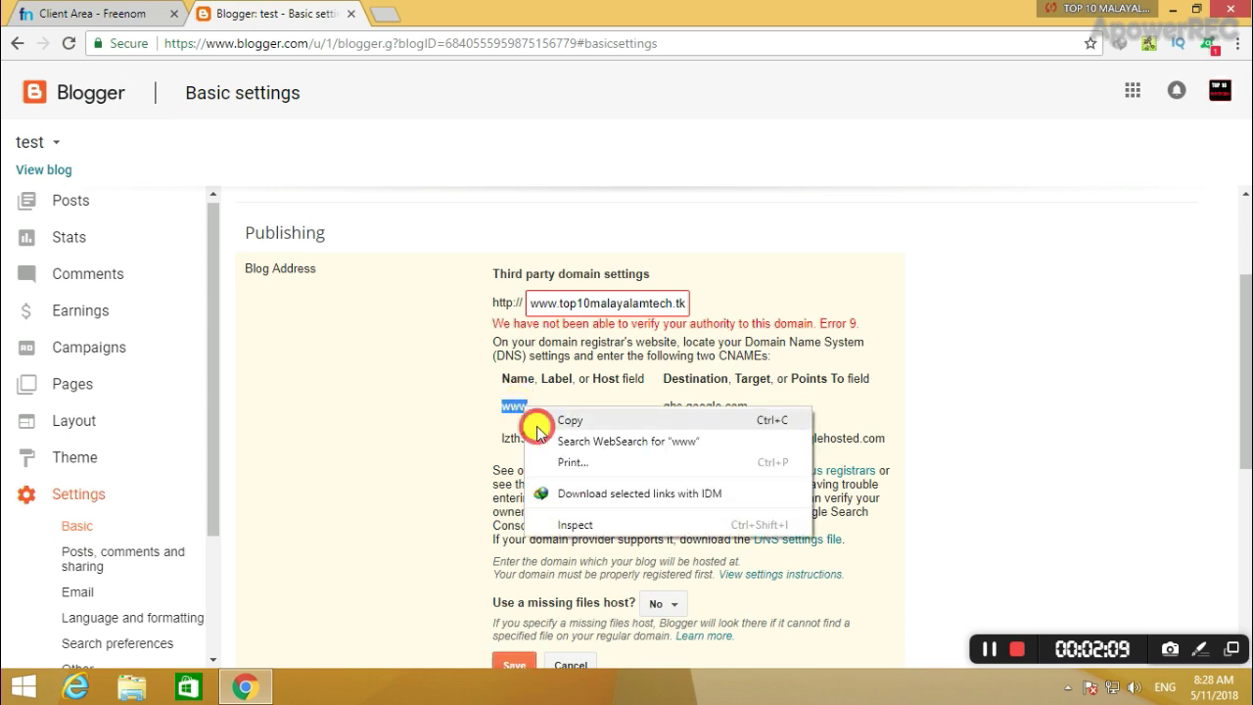
{"action": "left_click", "coordinate": [537, 427]}
{"action": "left_click", "coordinate": [49, 12]}
{"action": "right_click", "coordinate": [149, 486]}
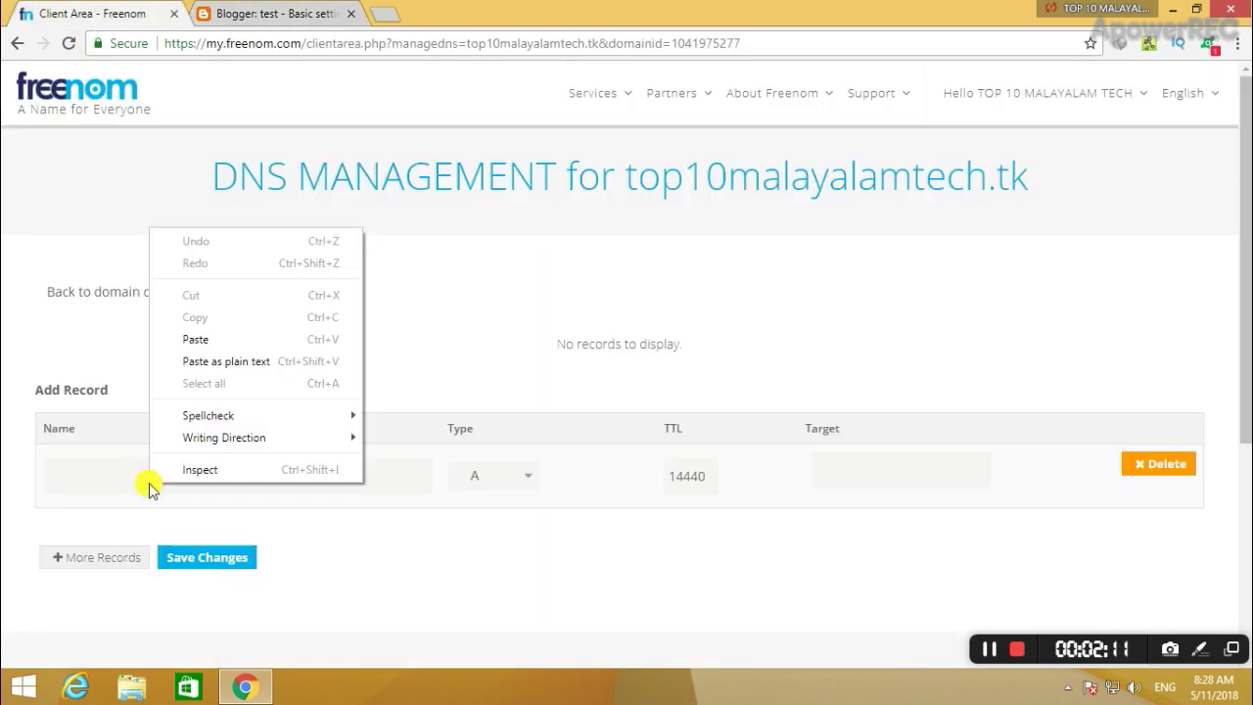
{"action": "left_click", "coordinate": [198, 342]}
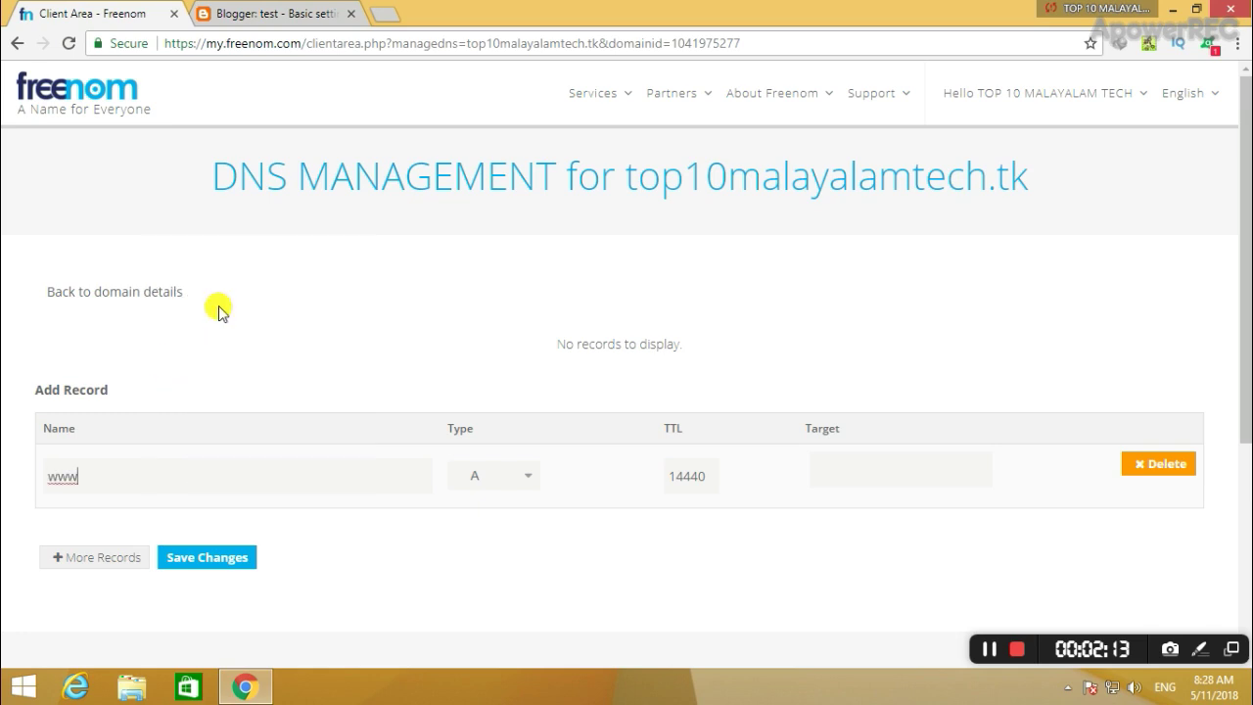
Paste Blogger's destination ghs.google.com into the www record's Target field.
{"action": "left_click", "coordinate": [299, 11]}
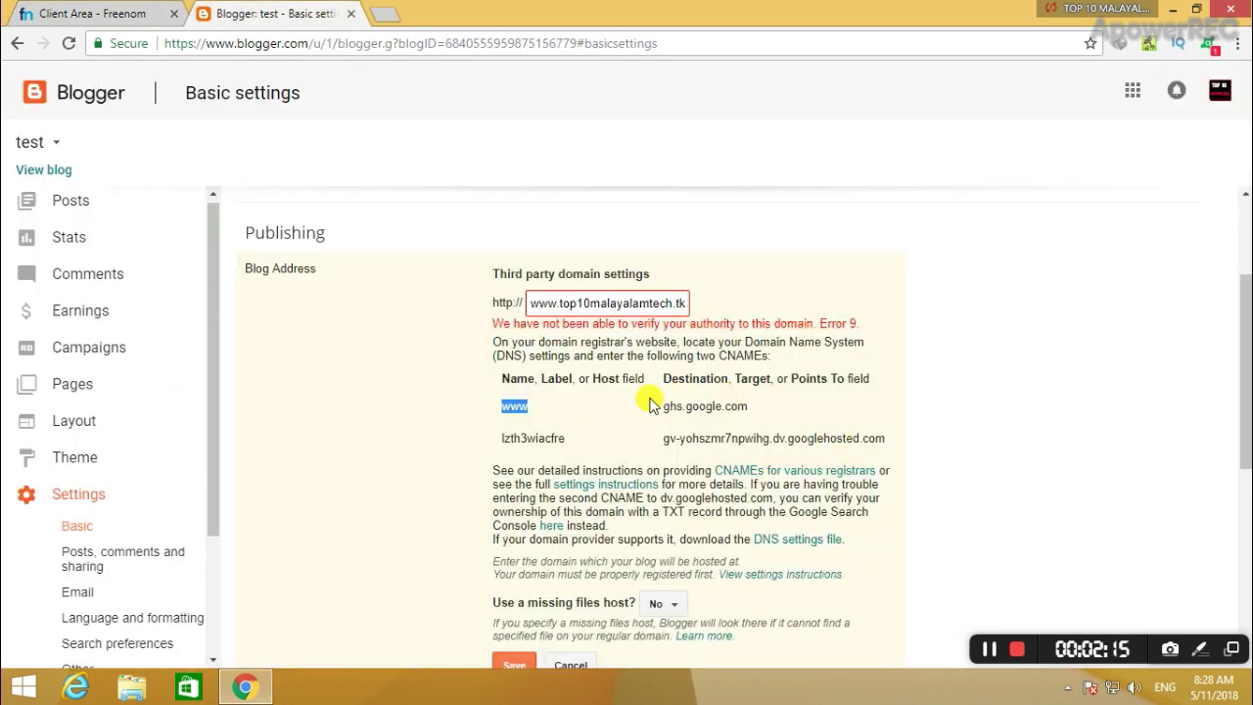
{"action": "left_click_drag", "start_coordinate": [664, 404], "coordinate": [755, 408]}
{"action": "right_click", "coordinate": [699, 405]}
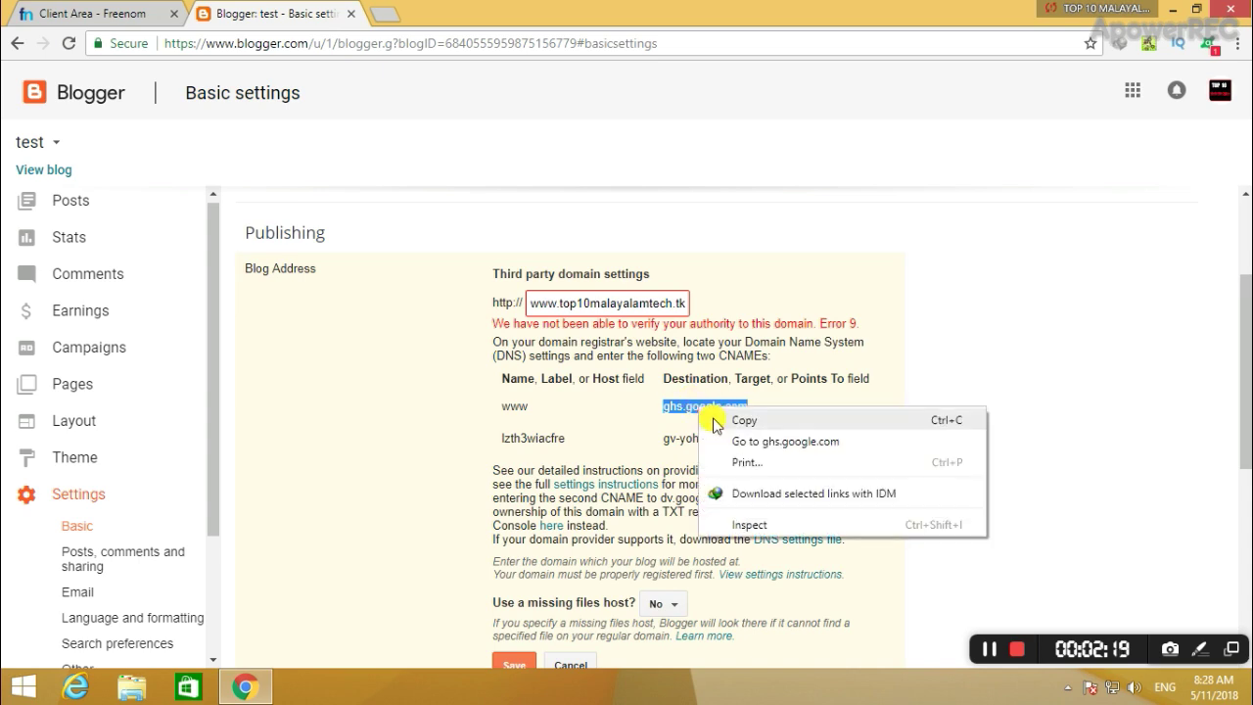
{"action": "left_click", "coordinate": [713, 420]}
{"action": "left_click", "coordinate": [73, 13]}
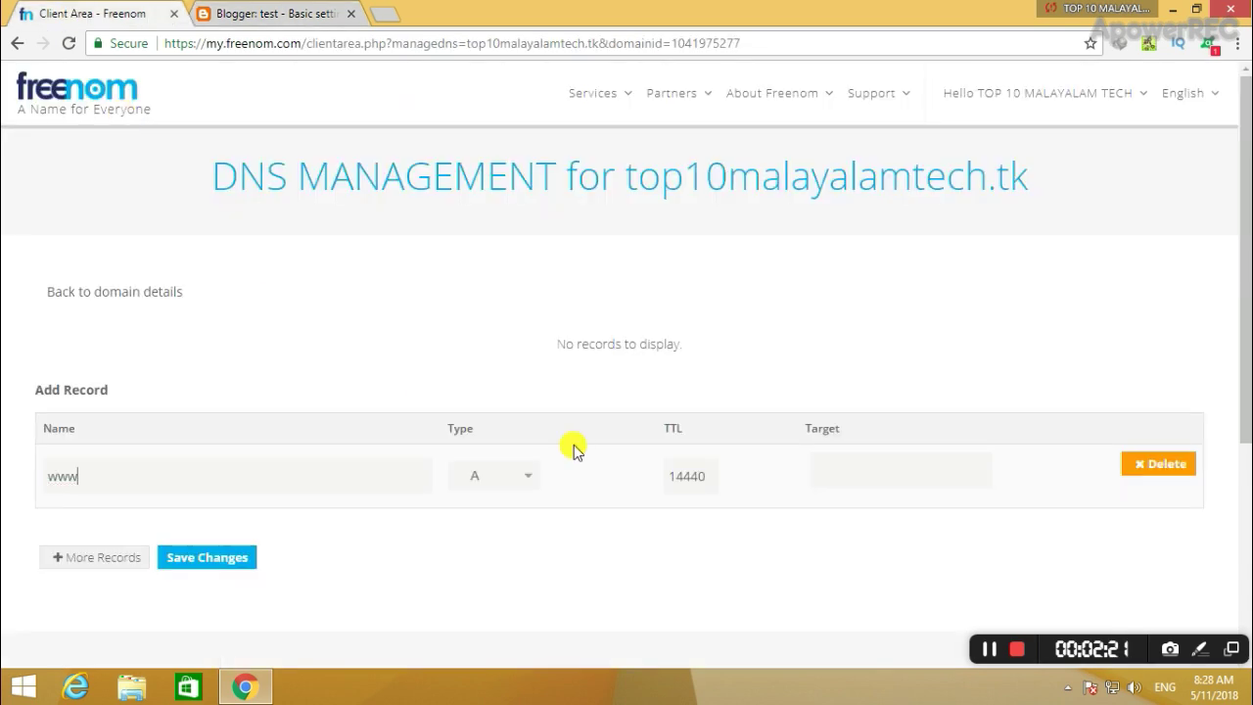
{"action": "right_click", "coordinate": [820, 467]}
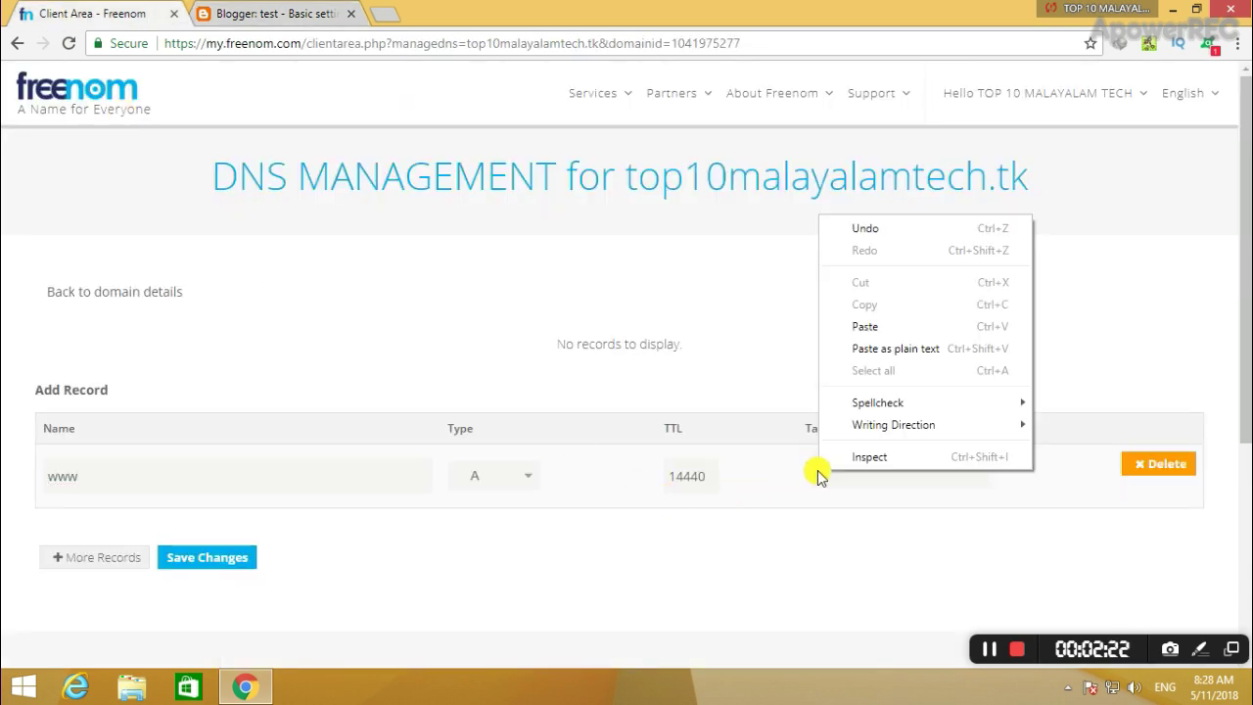
{"action": "left_click", "coordinate": [859, 325]}
Set the www record's type to CNAME.
{"action": "left_click", "coordinate": [262, 14]}
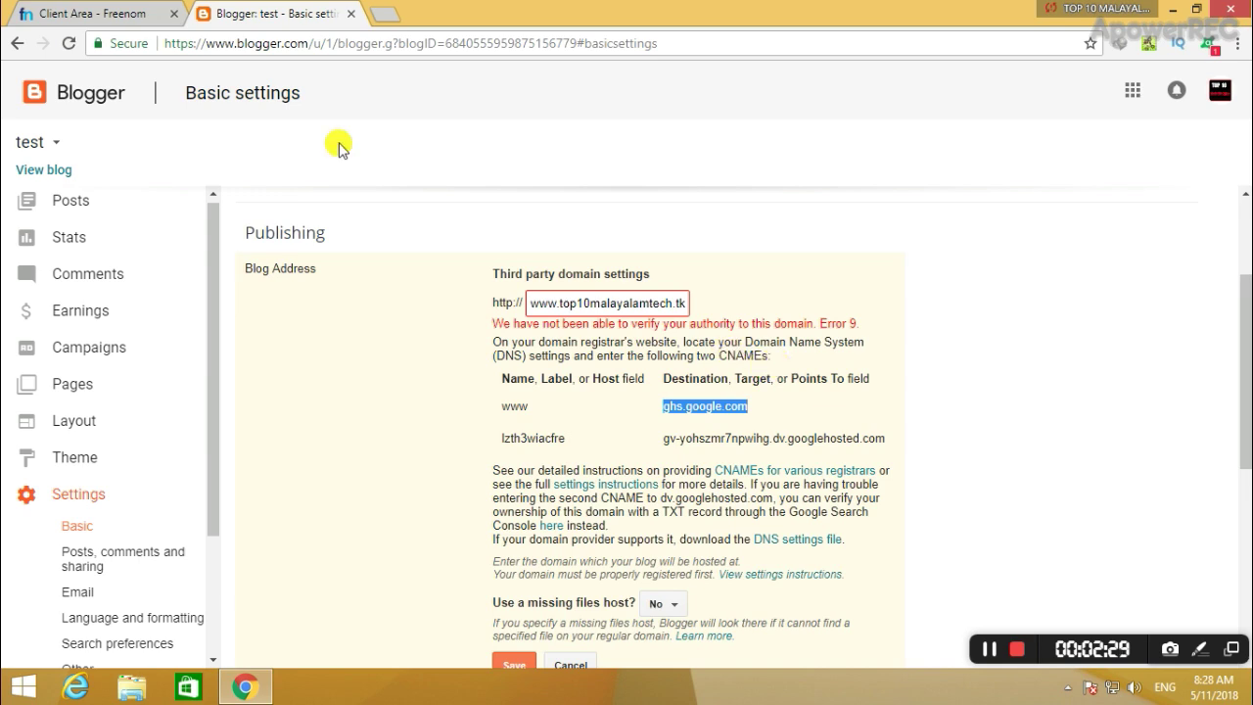
{"action": "left_click", "coordinate": [61, 15]}
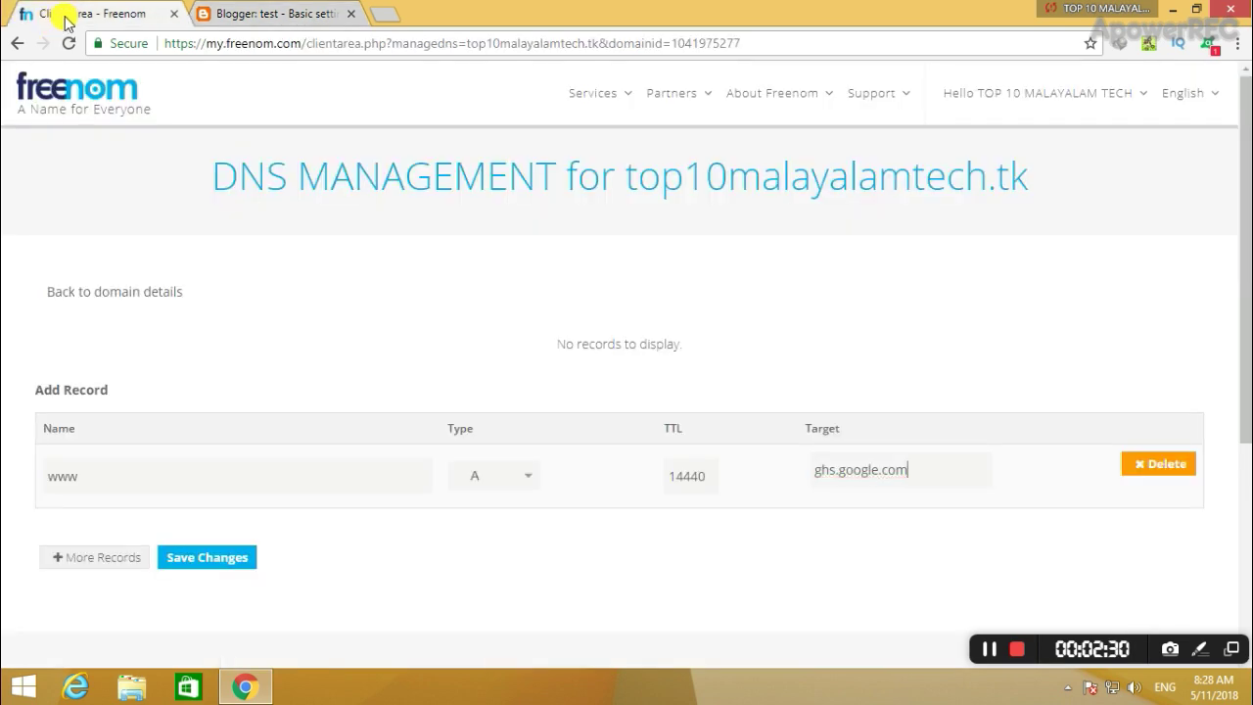
{"action": "left_click", "coordinate": [497, 477]}
{"action": "left_click", "coordinate": [511, 536]}
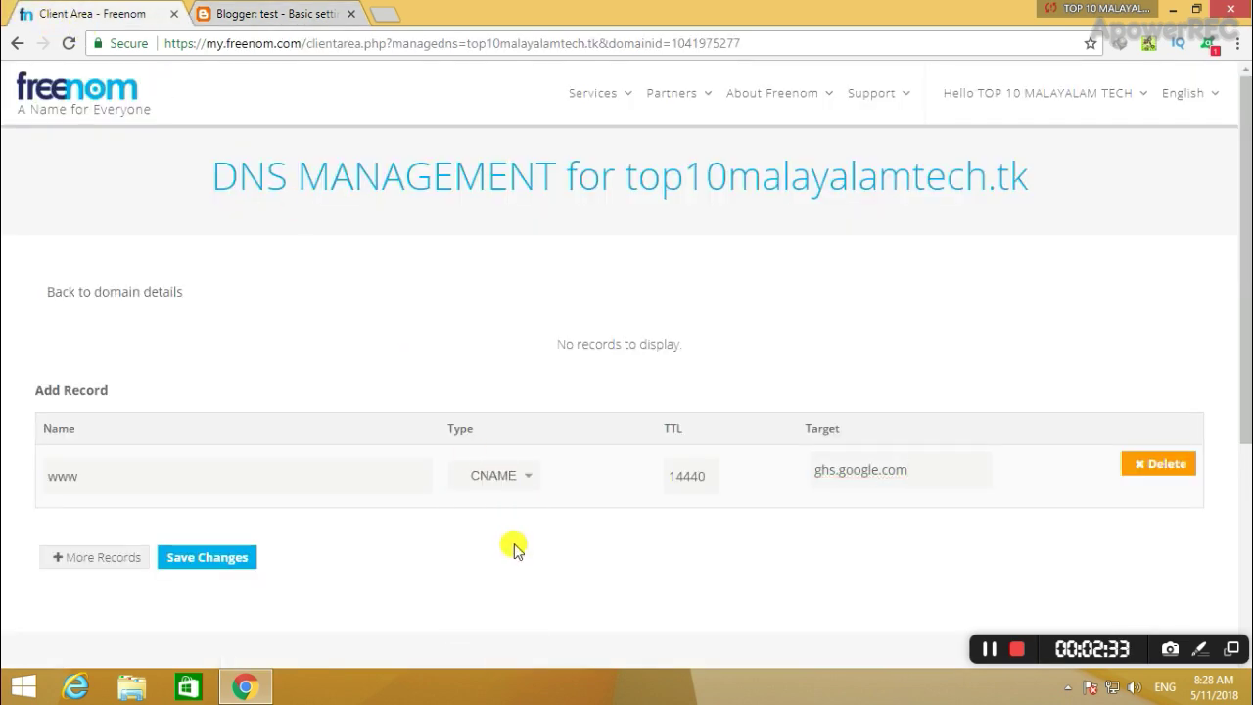
Add a second record row and paste Blogger's host name lzth3wiacfre into its Name.
{"action": "left_click", "coordinate": [113, 564]}
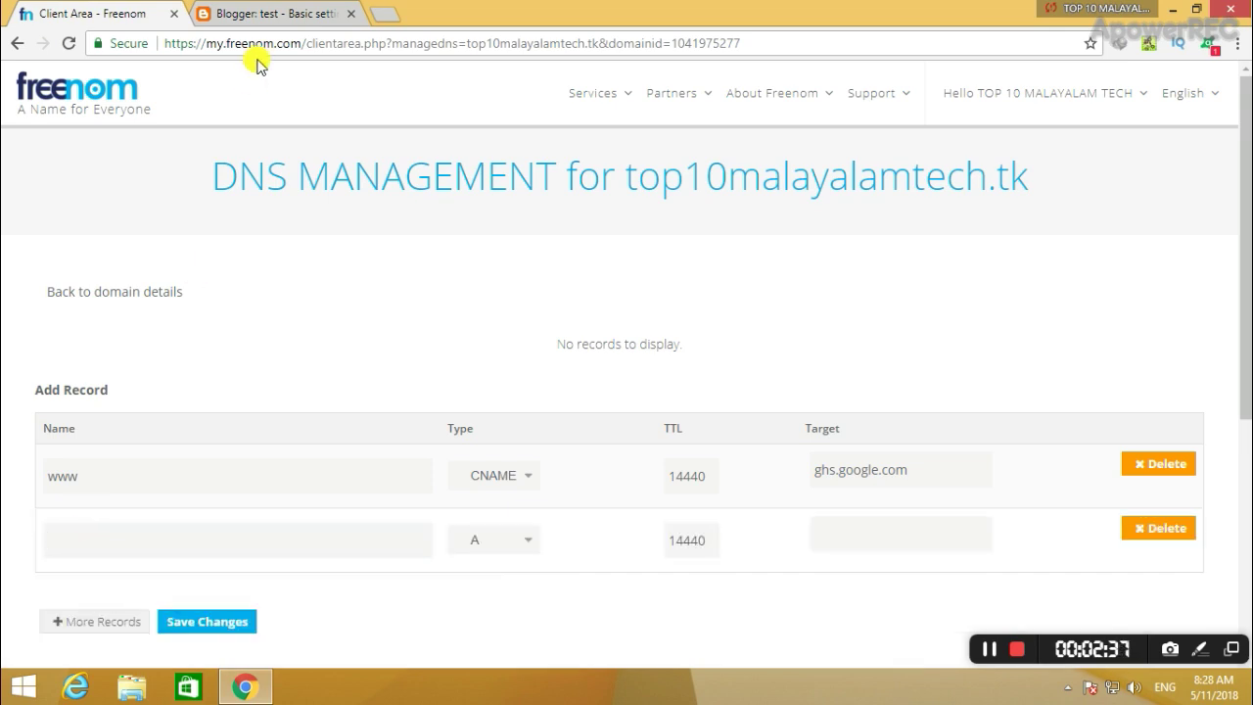
{"action": "left_click", "coordinate": [266, 17]}
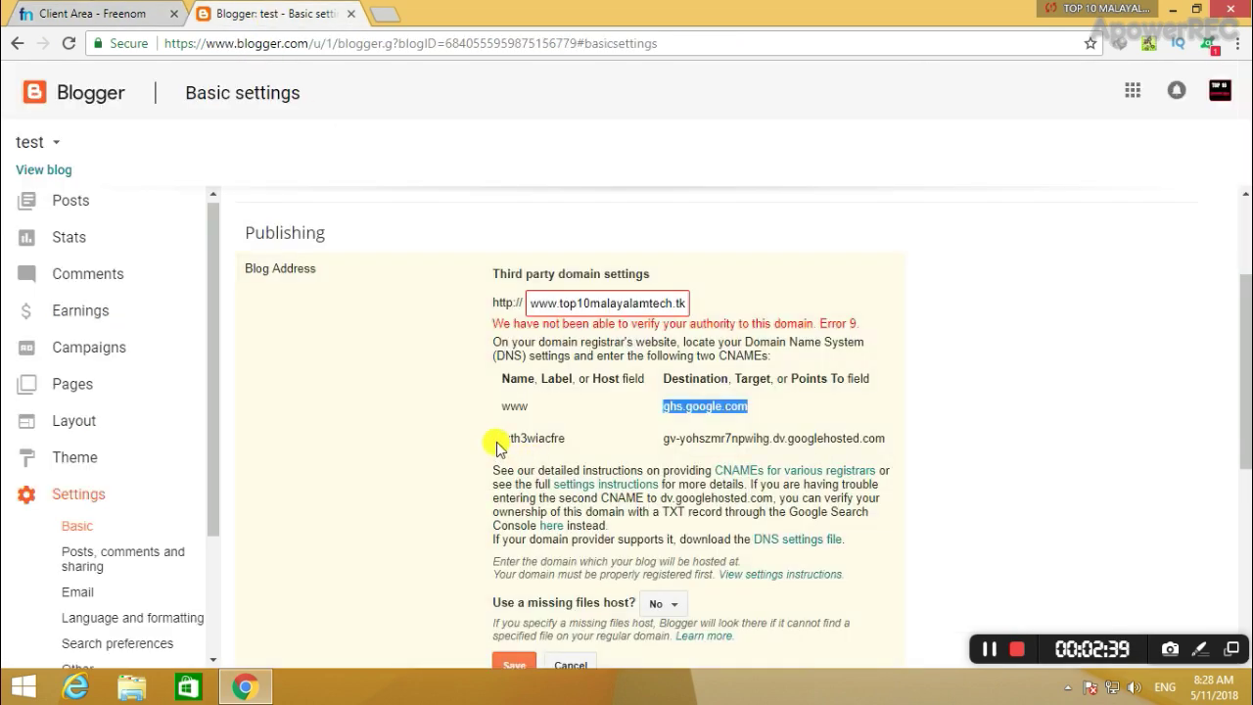
{"action": "left_click_drag", "start_coordinate": [505, 438], "coordinate": [561, 438]}
{"action": "right_click", "coordinate": [558, 435]}
{"action": "left_click", "coordinate": [593, 450]}
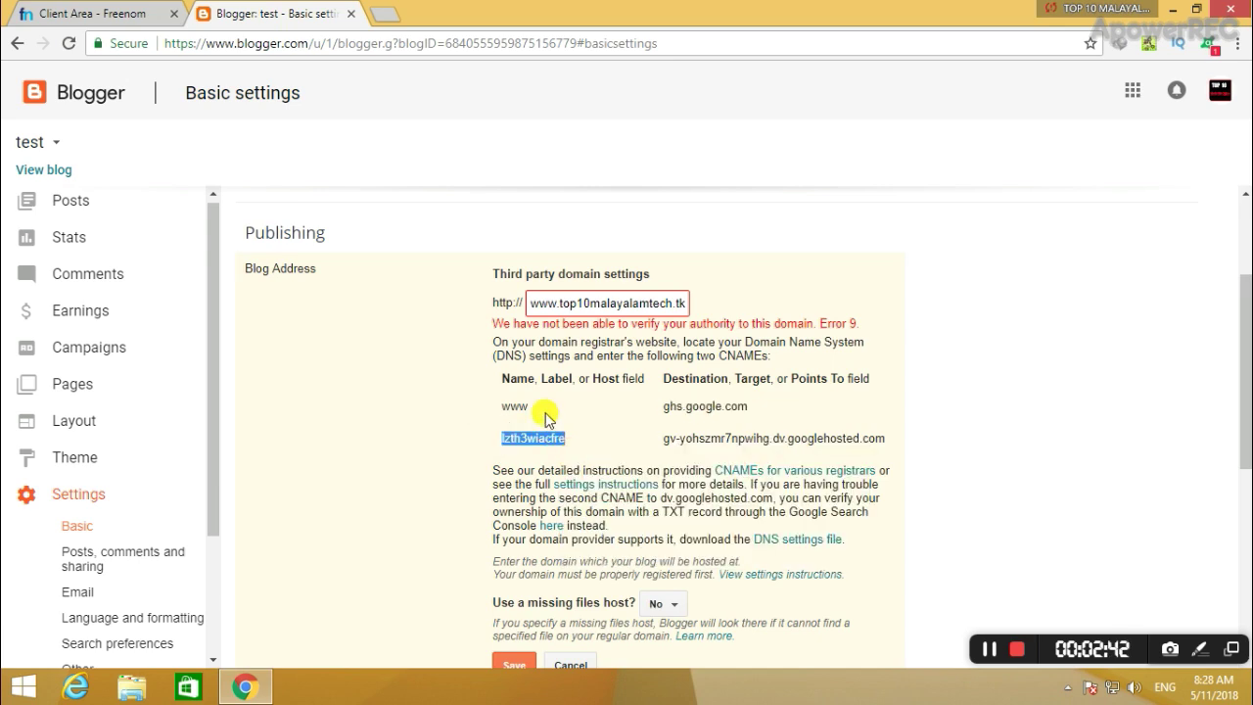
{"action": "left_click", "coordinate": [39, 13]}
{"action": "right_click", "coordinate": [92, 554]}
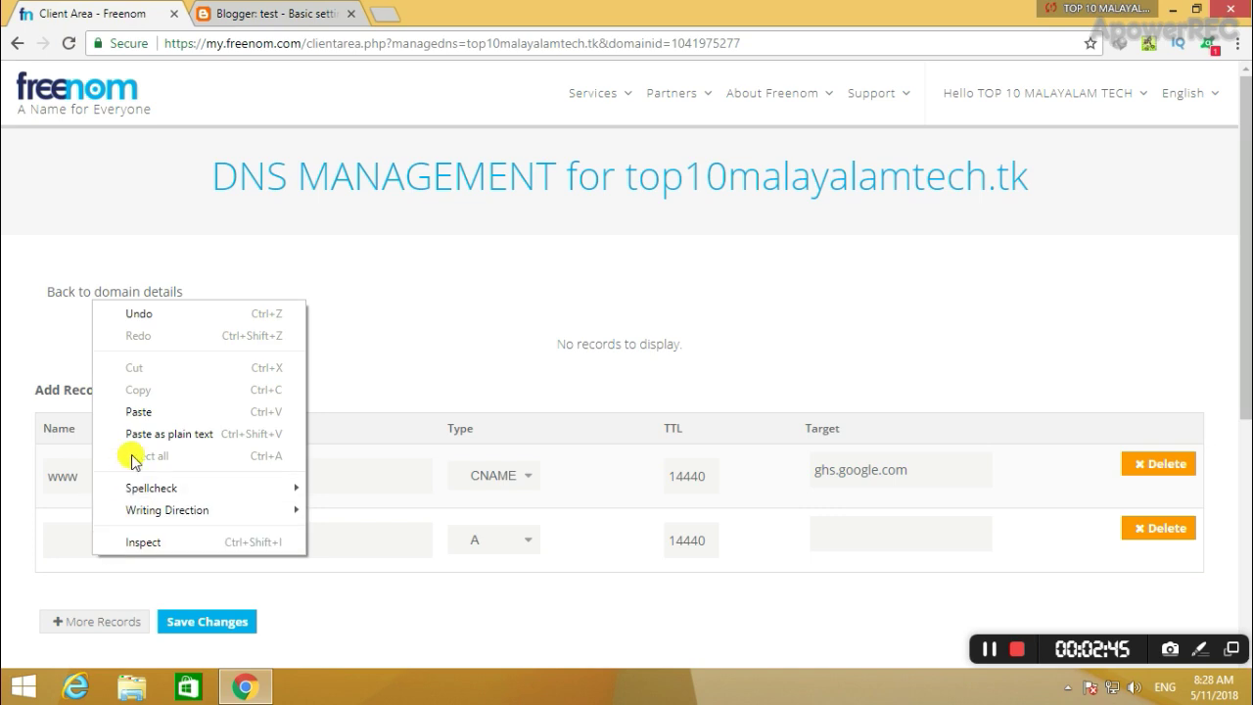
{"action": "left_click", "coordinate": [140, 413]}
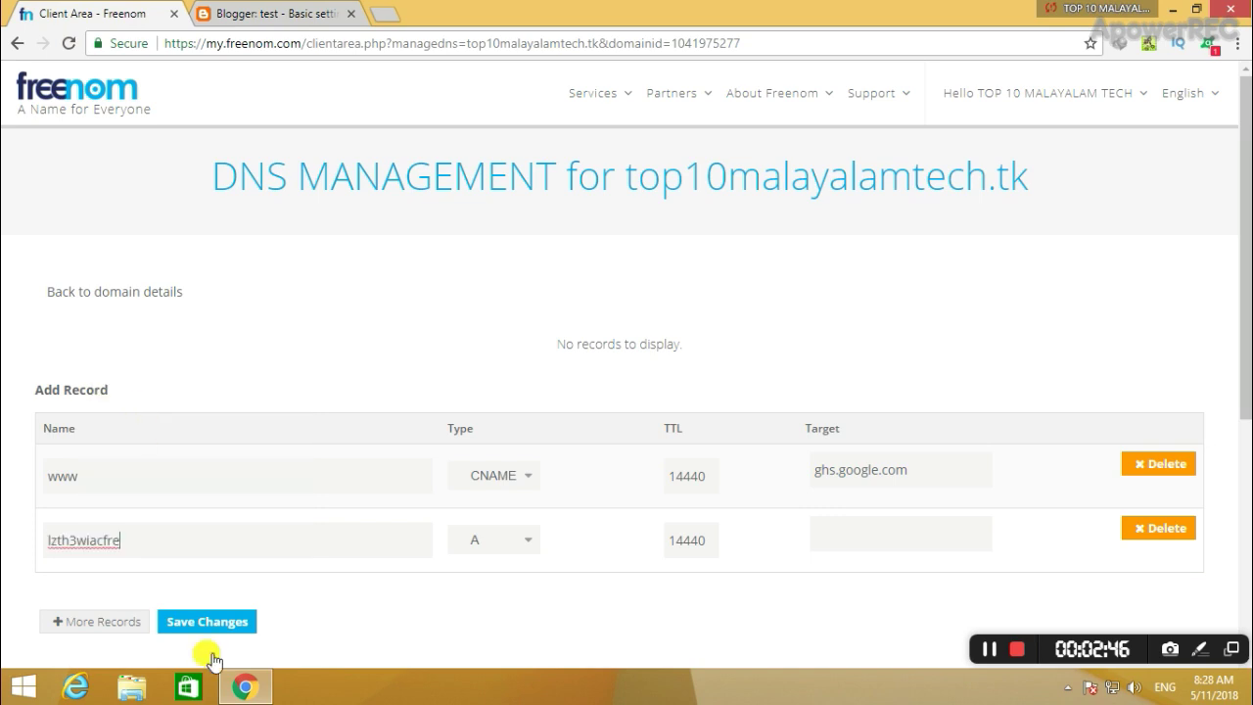
Paste the gv-yohszmr7npwihg.dv.googlehosted.com destination into the second record's Target.
{"action": "left_click", "coordinate": [270, 17]}
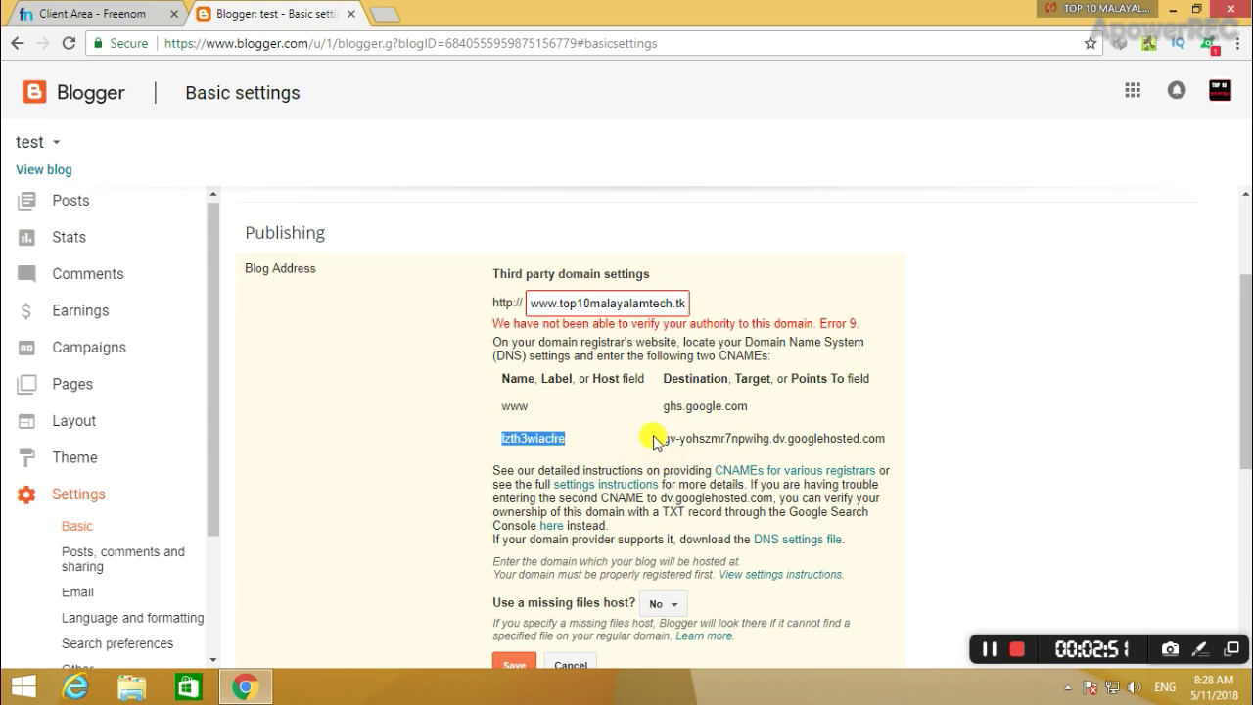
{"action": "left_click_drag", "start_coordinate": [664, 439], "coordinate": [895, 453]}
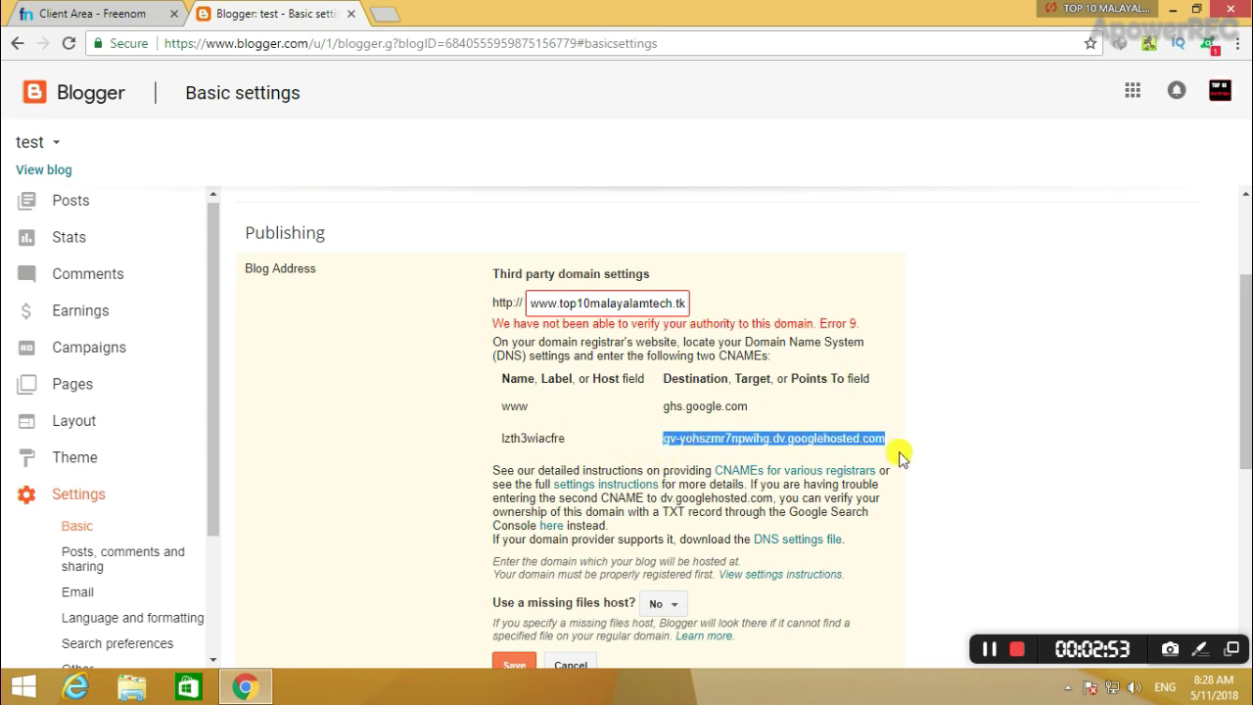
{"action": "right_click", "coordinate": [839, 447]}
{"action": "left_click", "coordinate": [848, 453]}
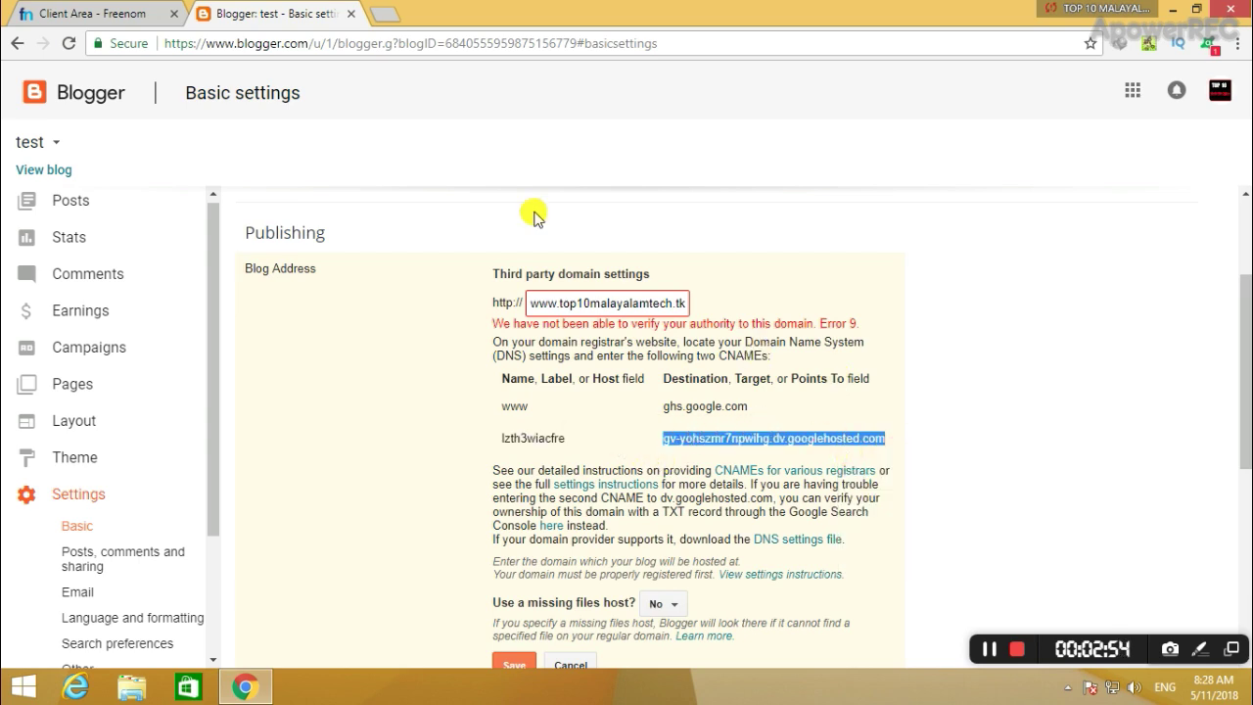
{"action": "left_click", "coordinate": [56, 13]}
{"action": "right_click", "coordinate": [839, 536]}
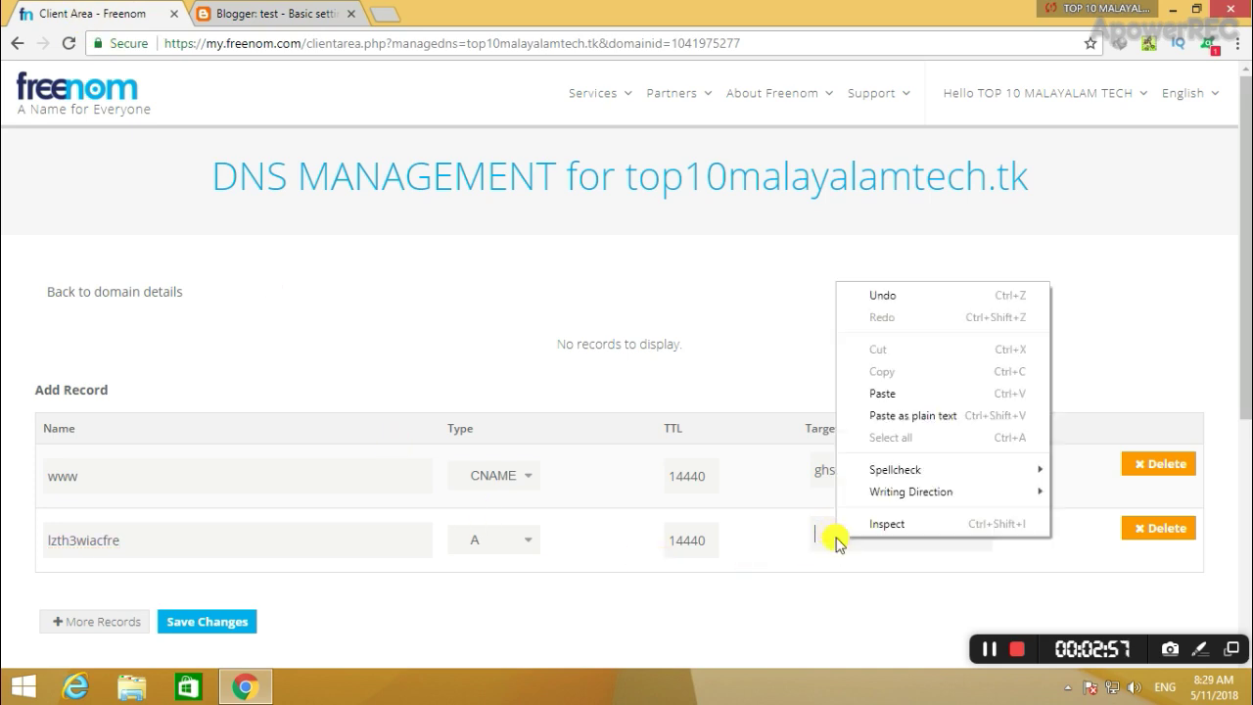
{"action": "left_click", "coordinate": [884, 392]}
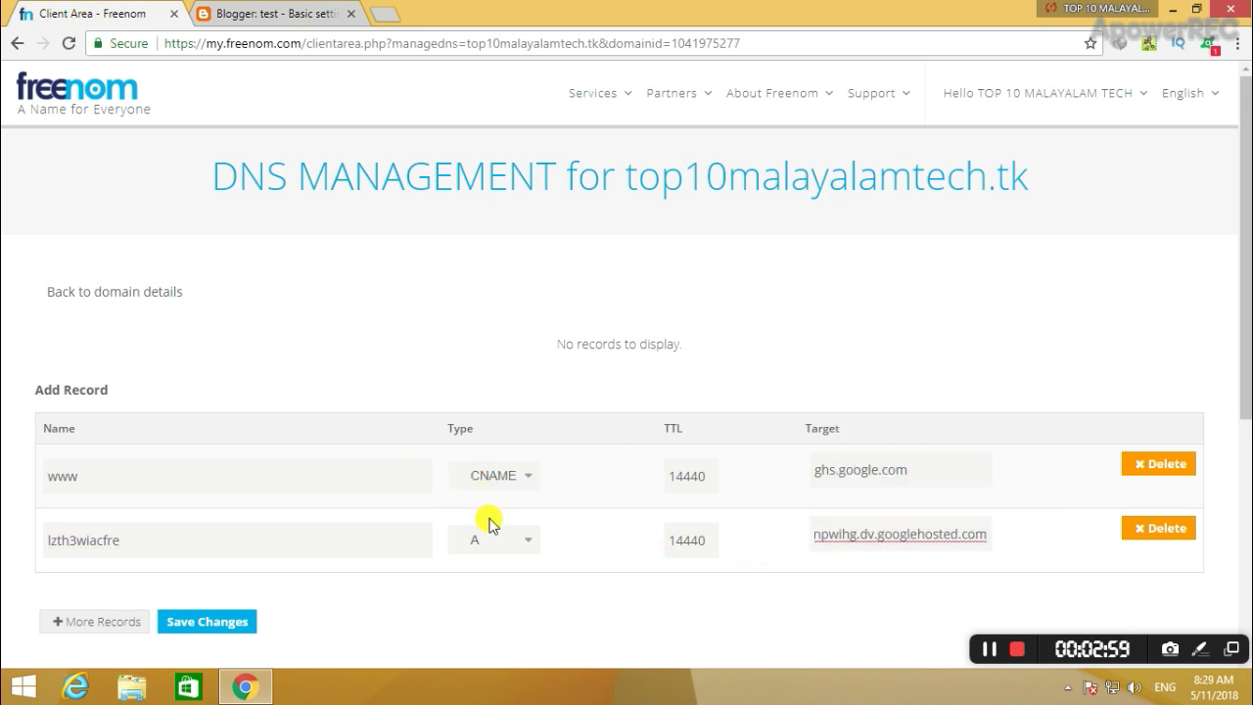
Set the second record's type to CNAME.
{"action": "left_click", "coordinate": [495, 539]}
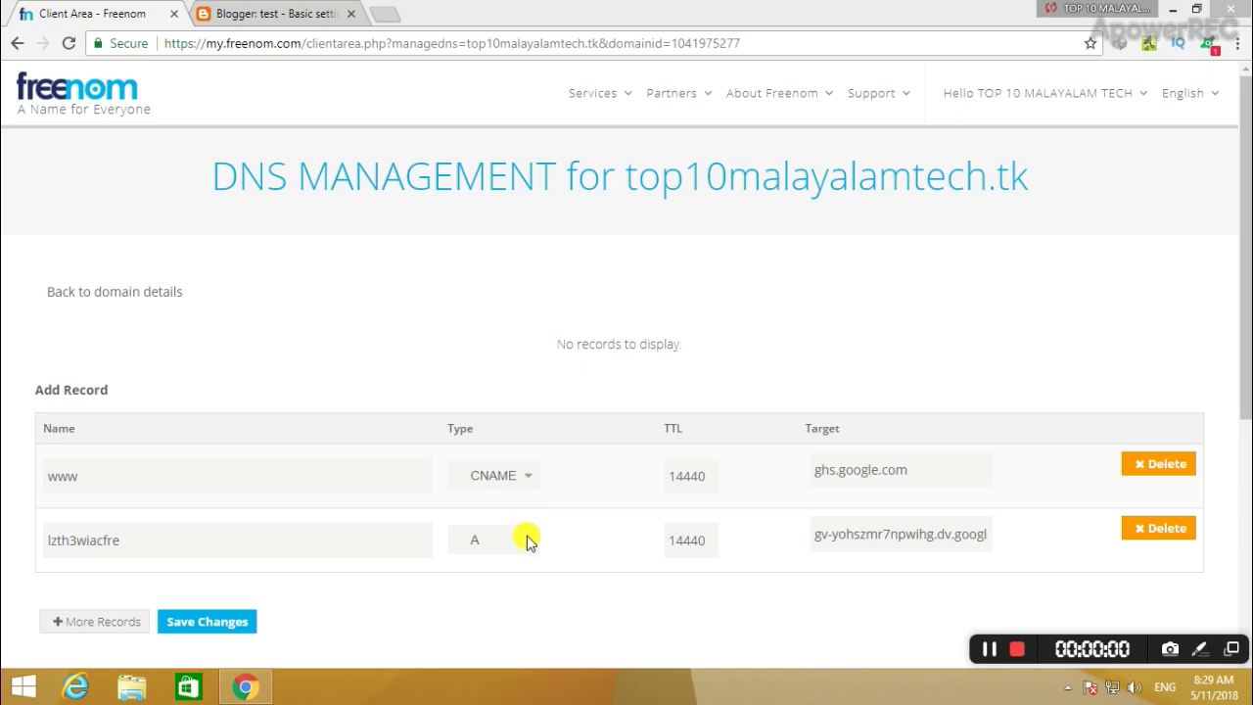
{"action": "left_click", "coordinate": [519, 548]}
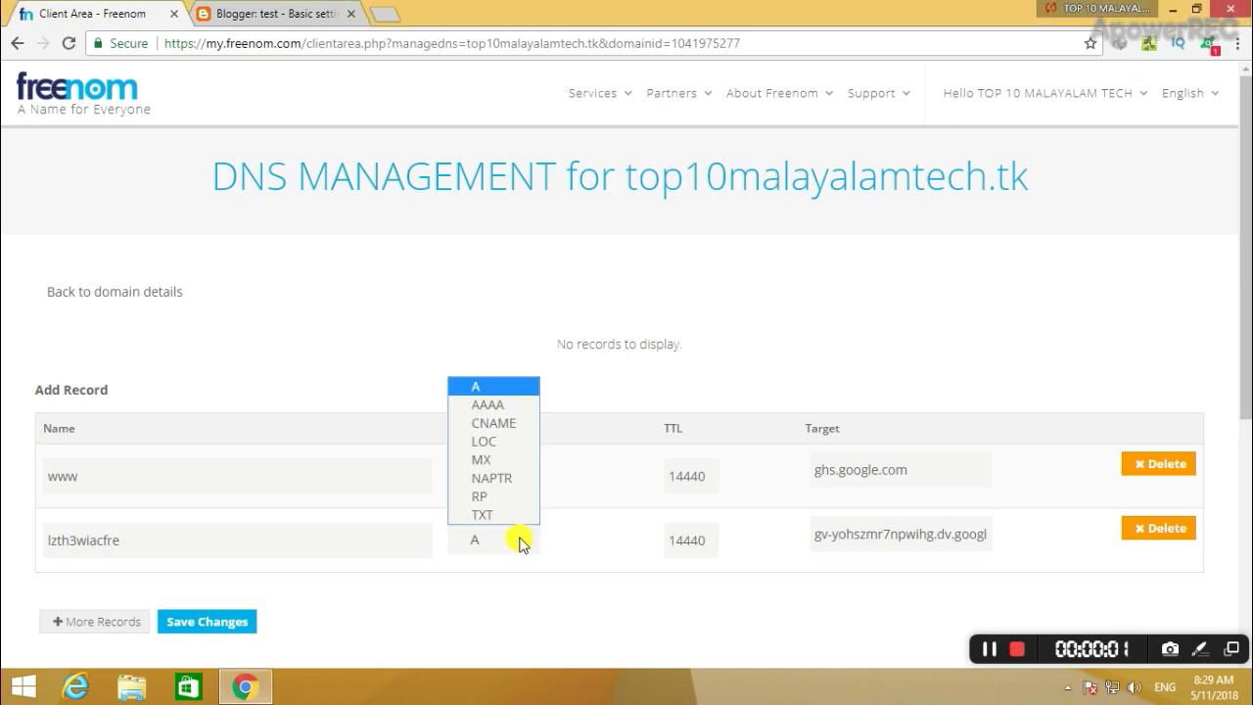
{"action": "left_click", "coordinate": [477, 423]}
{"action": "left_click", "coordinate": [289, 14]}
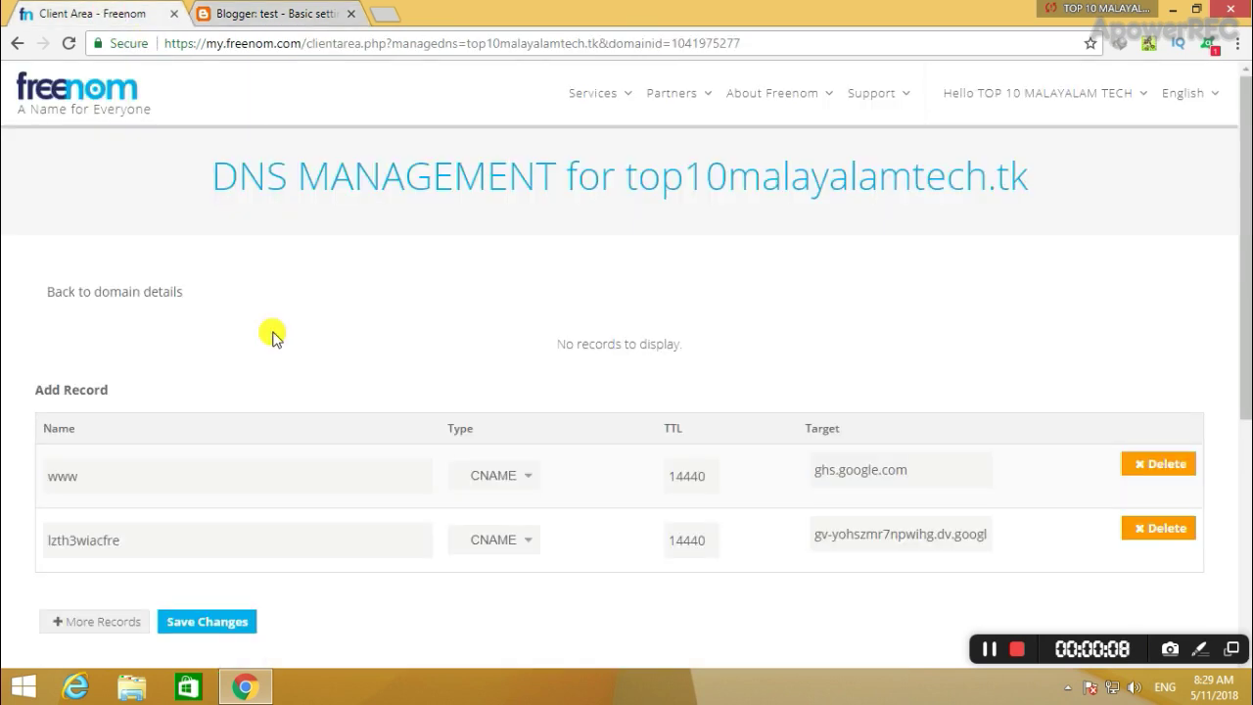
Save the www and lzth3wiacfre CNAME records on Freenom's DNS Management page.
{"action": "scroll", "coordinate": [271, 333], "scroll_direction": "down", "scroll_amount": 2}
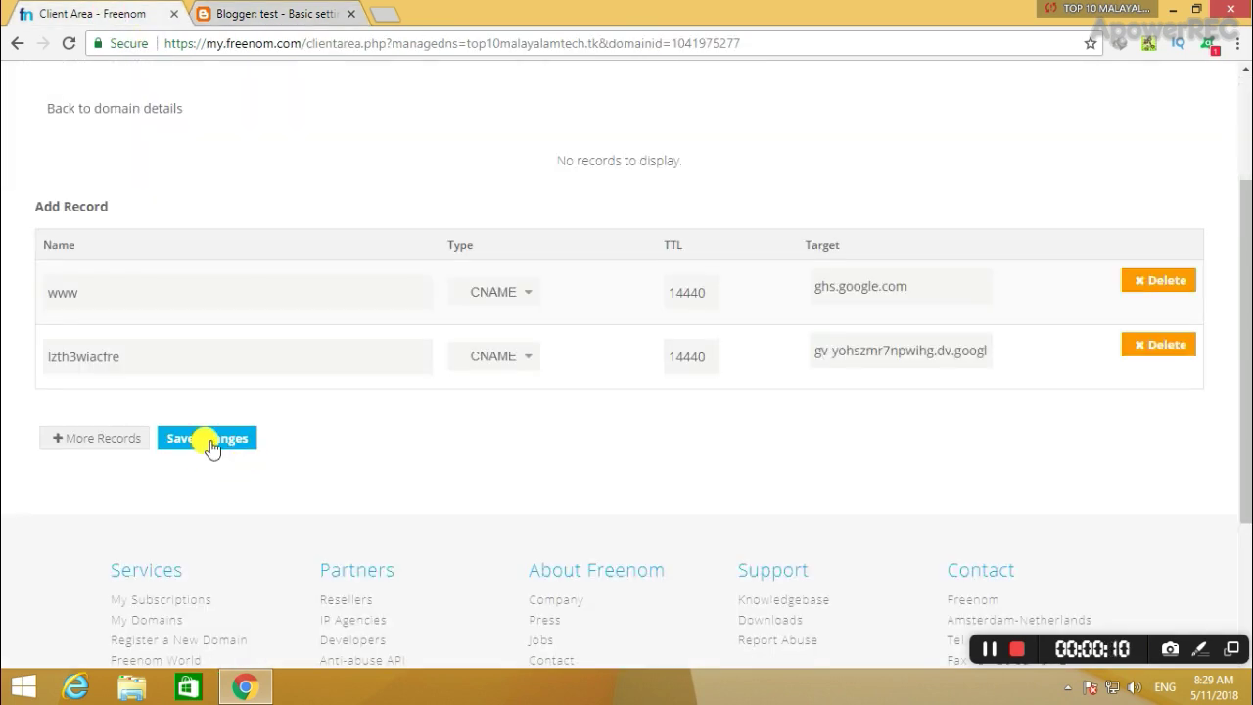
{"action": "left_click", "coordinate": [209, 442]}
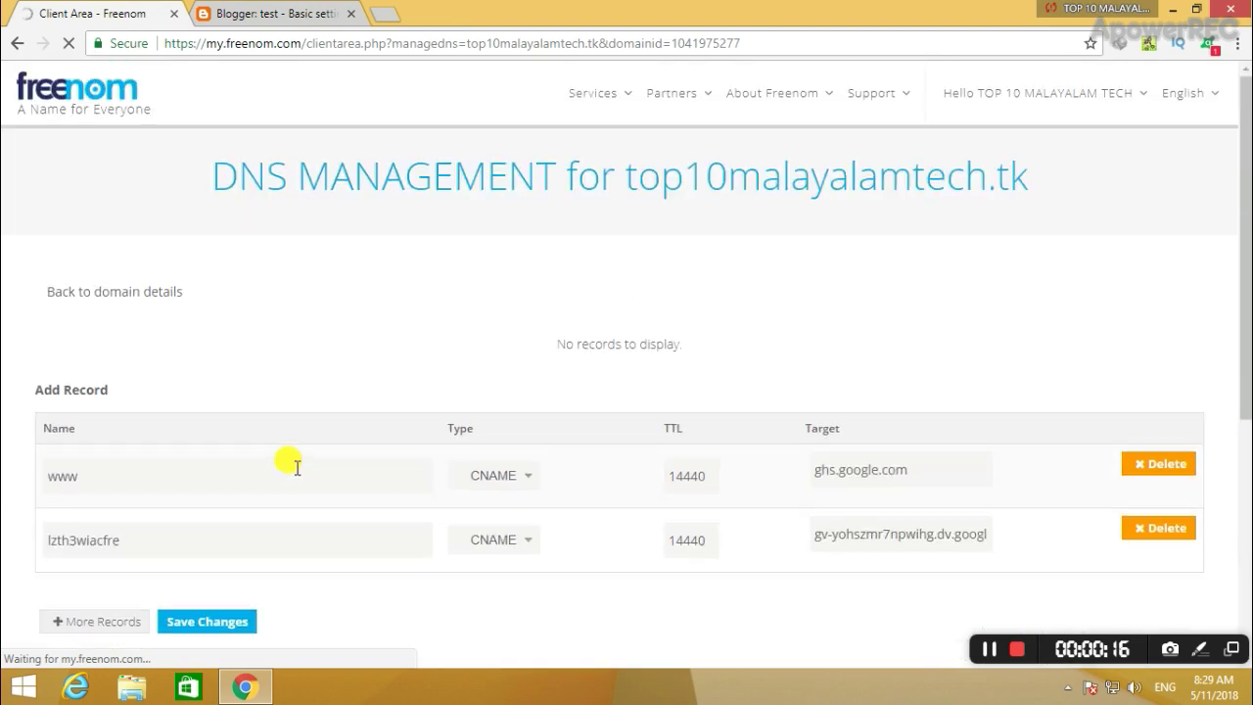
{"action": "scroll", "coordinate": [291, 465], "scroll_direction": "up", "scroll_amount": 2}
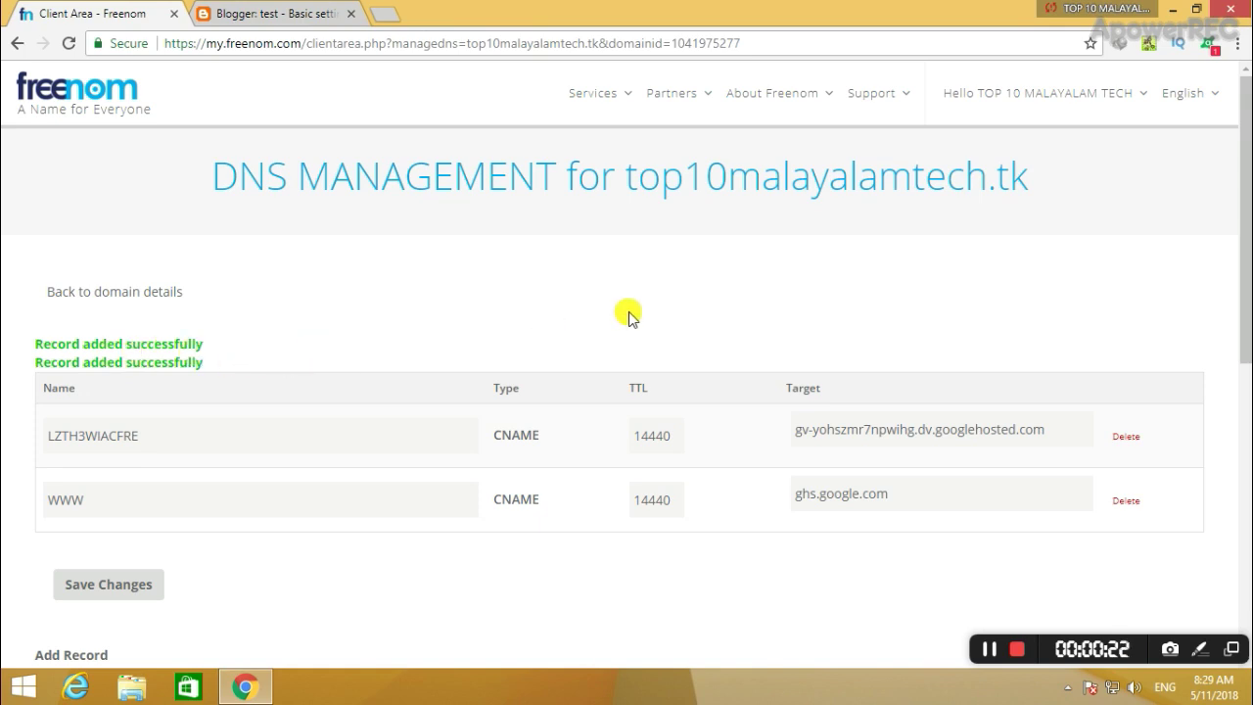
{"action": "left_click", "coordinate": [247, 13]}
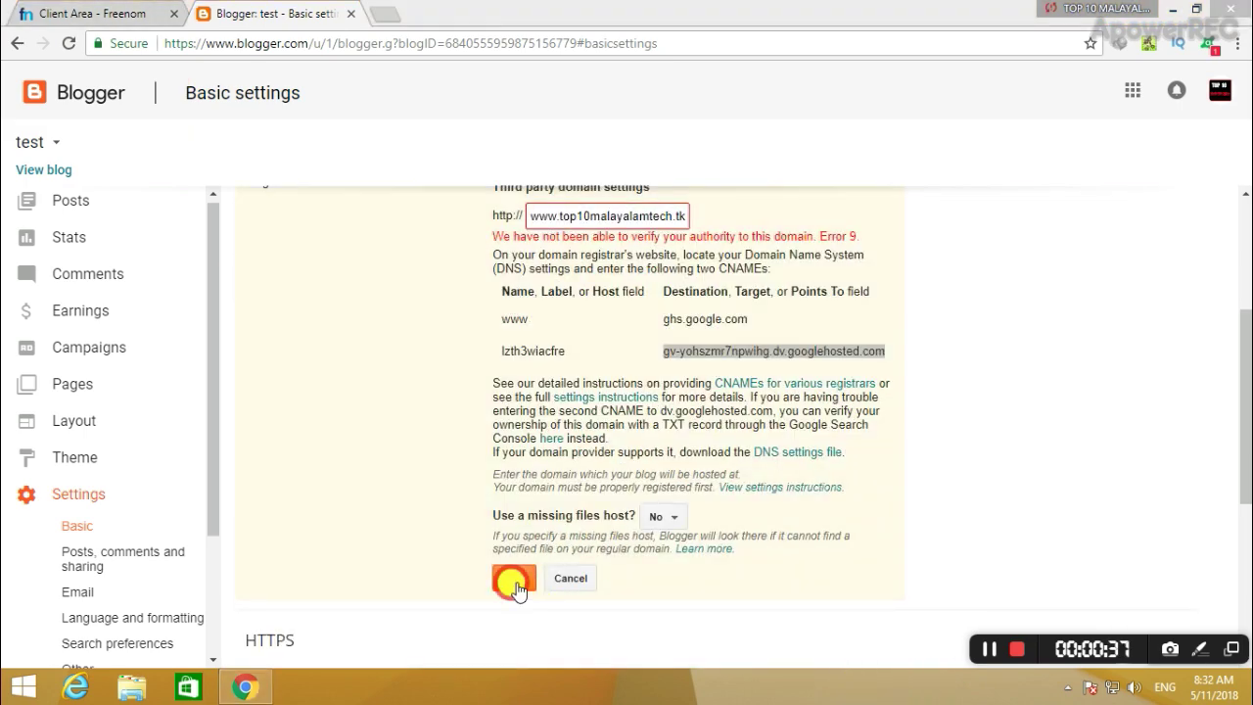
{"action": "left_click", "coordinate": [512, 583]}
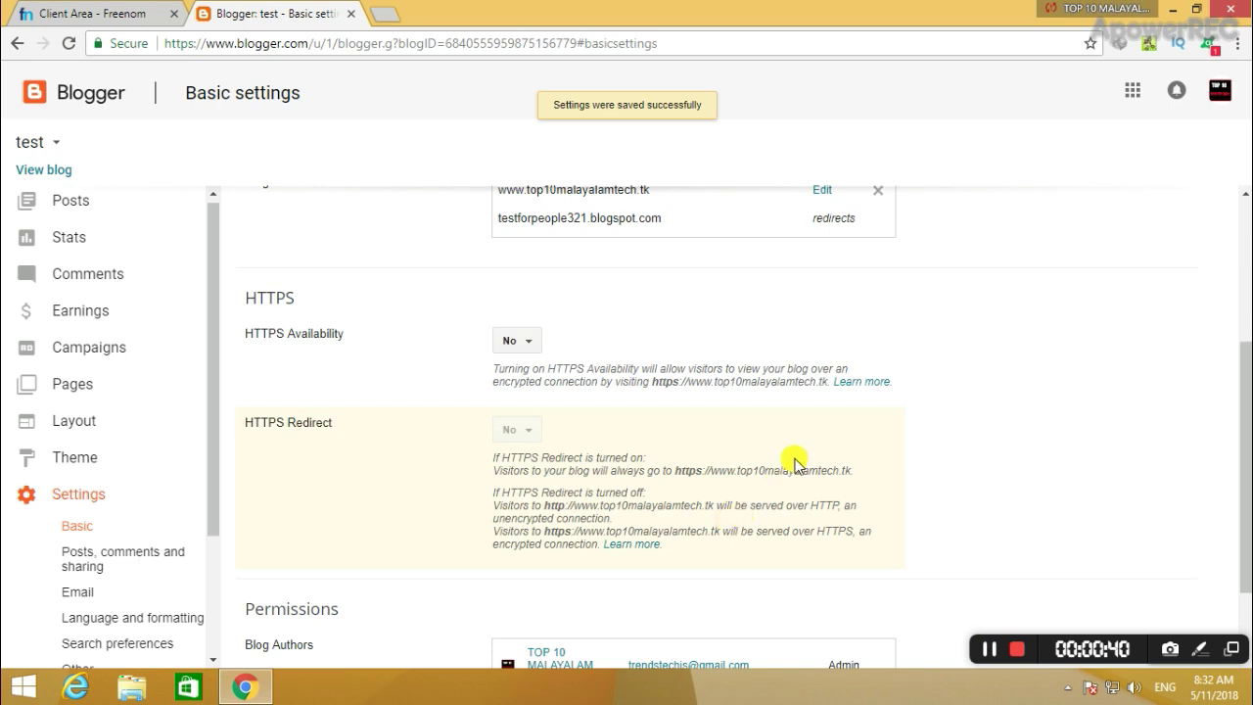
{"action": "scroll", "coordinate": [588, 265], "scroll_direction": "up", "scroll_amount": 1}
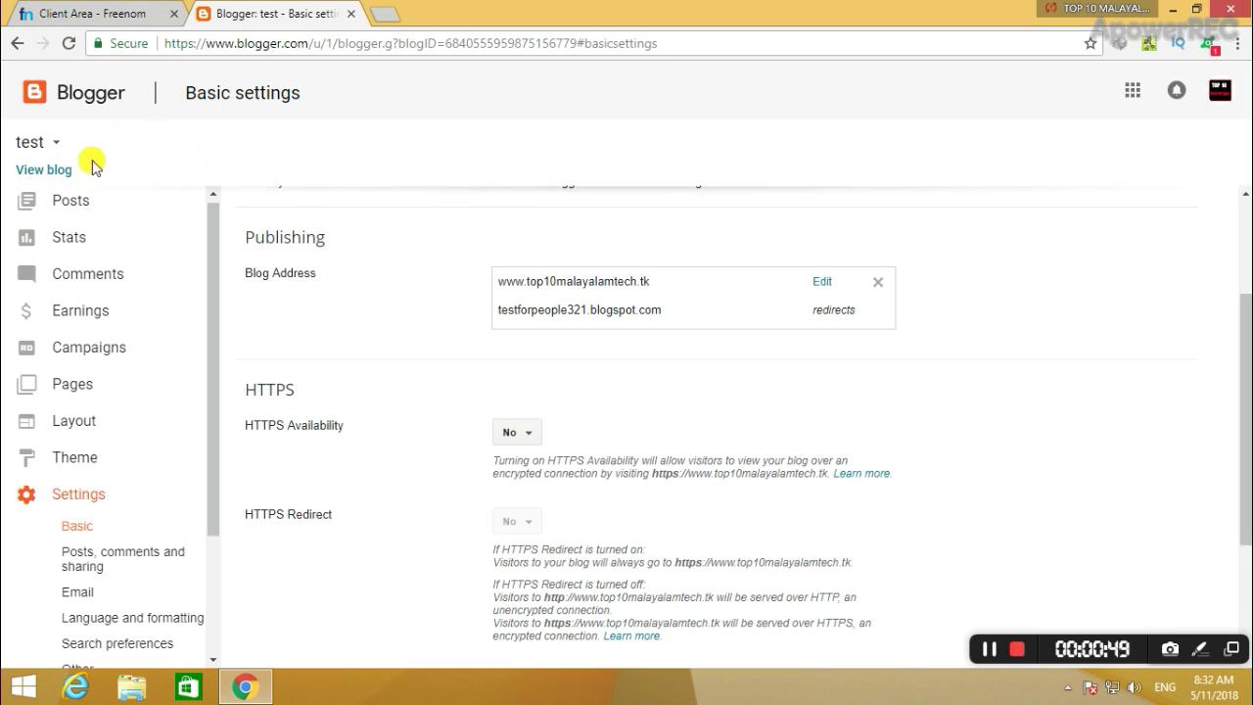
Open the live blog in a new tab with View blog.
{"action": "left_click", "coordinate": [31, 171]}
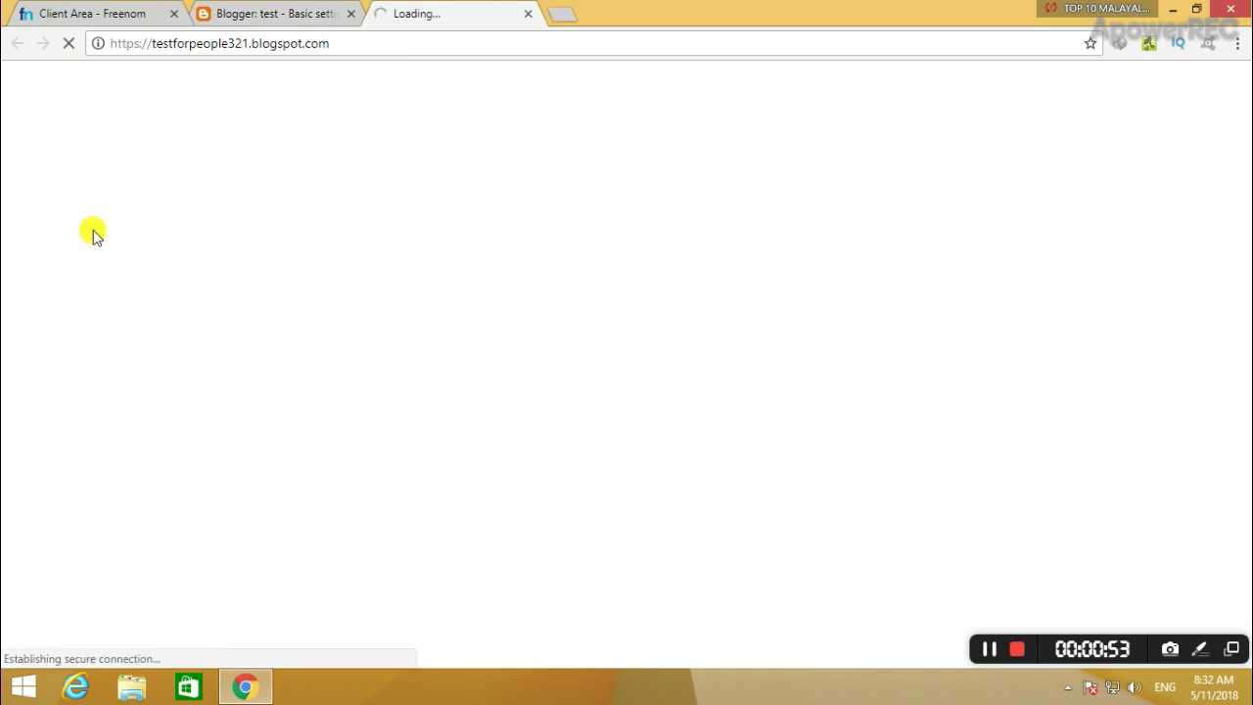